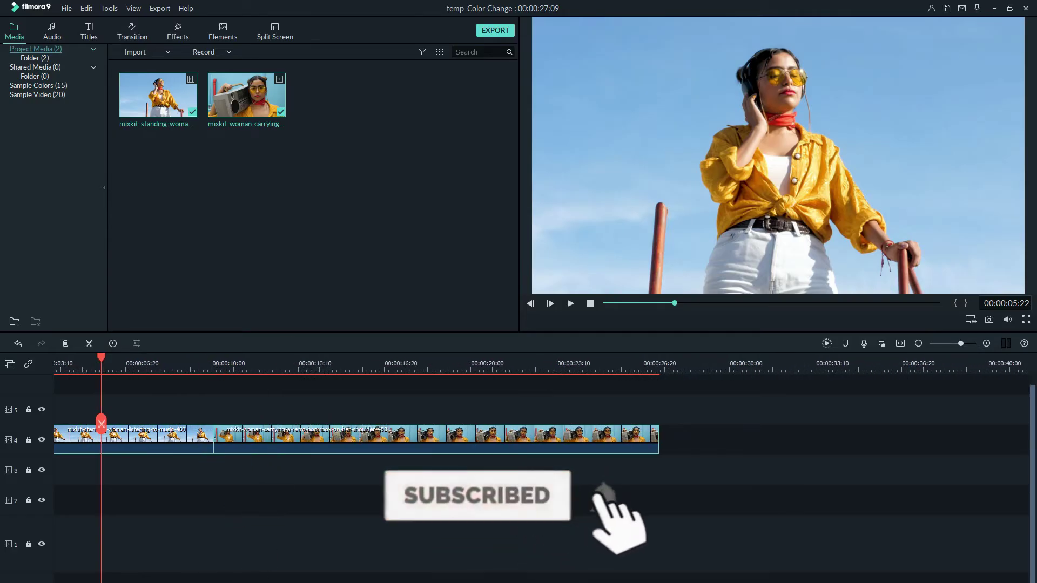
Split the standing-woman clip on track 4 at about 00:00:06:29 and delete the part after the cut.
scroll(214, 365, "left", 3)
mouse_move(202, 358)
left_mouse_down()
mouse_move(67, 359)
mouse_move(233, 361)
left_mouse_up()
left_click(233, 425)
key("Delete")
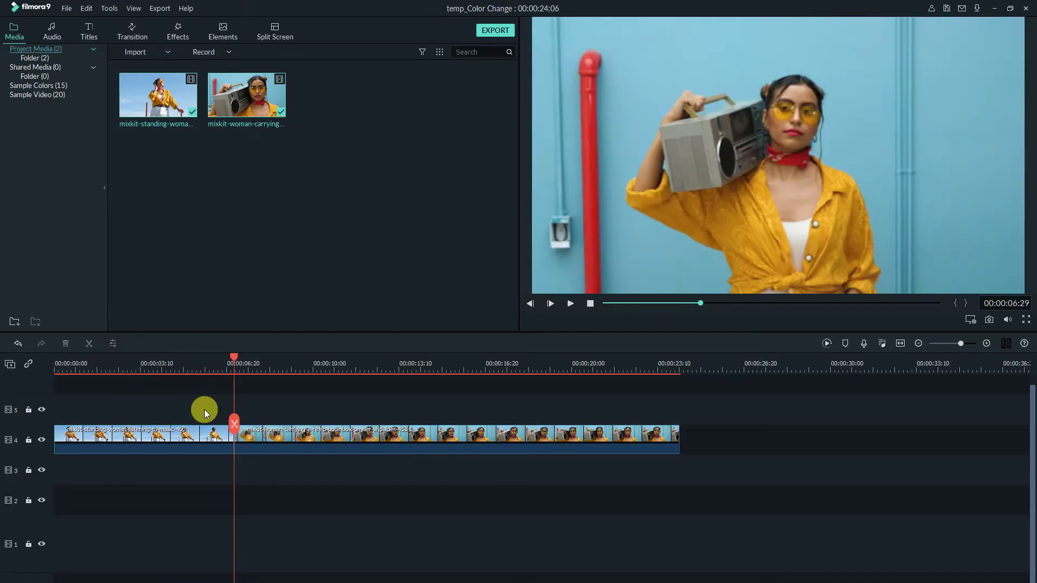
Split the boombox clip at 00:00:10:18 and remove excess footage, shortening the two-clip sequence to 00:00:08:23.
left_click_drag(234, 357, 329, 369)
left_click(337, 435)
left_click(328, 423)
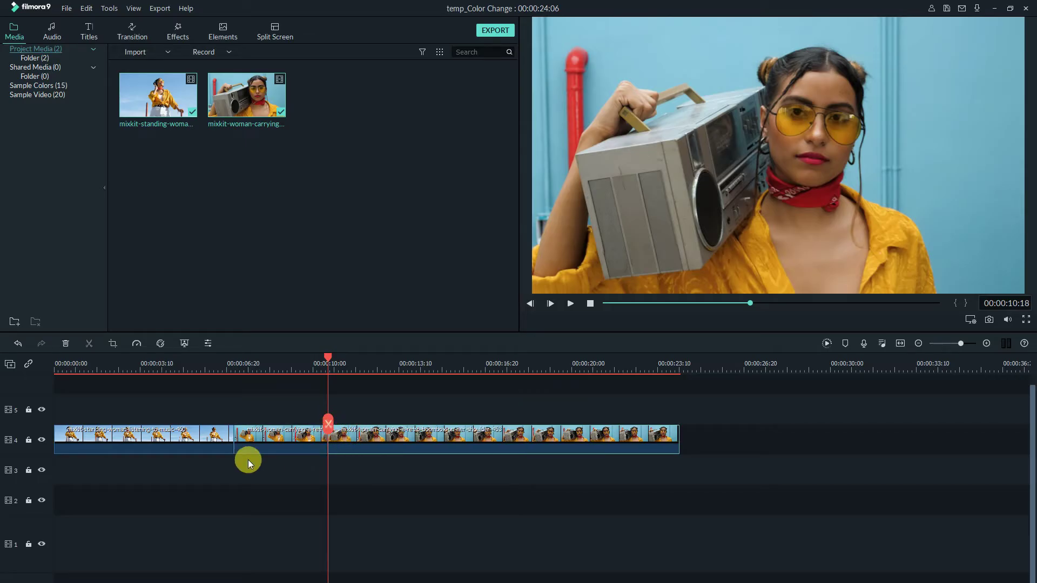
key("Delete")
left_click_drag(583, 436, 354, 436)
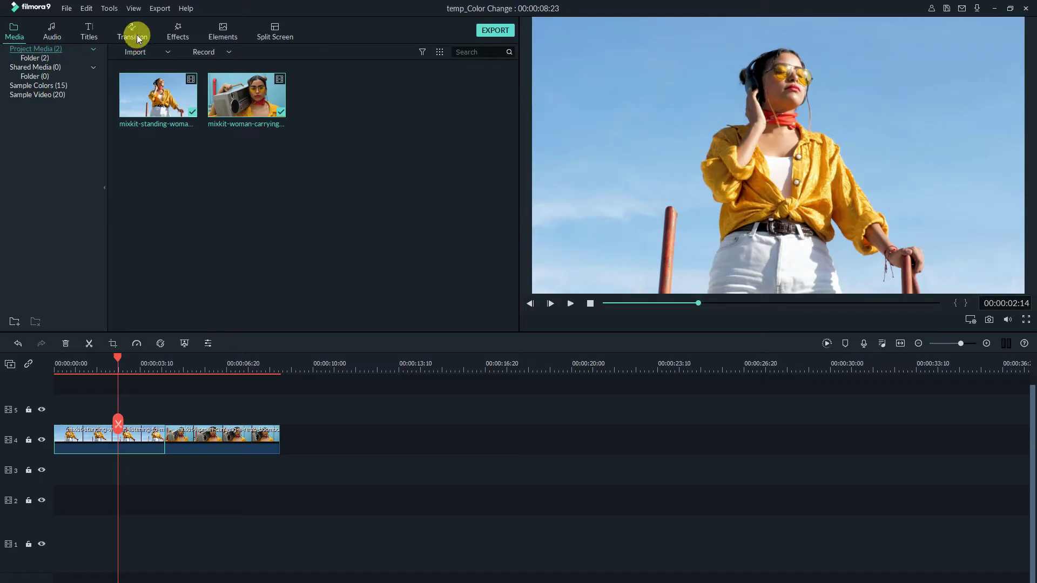
Add the Flip Roll 3 transition from the Speed Blur category between the two clips on track 4.
left_click(137, 35)
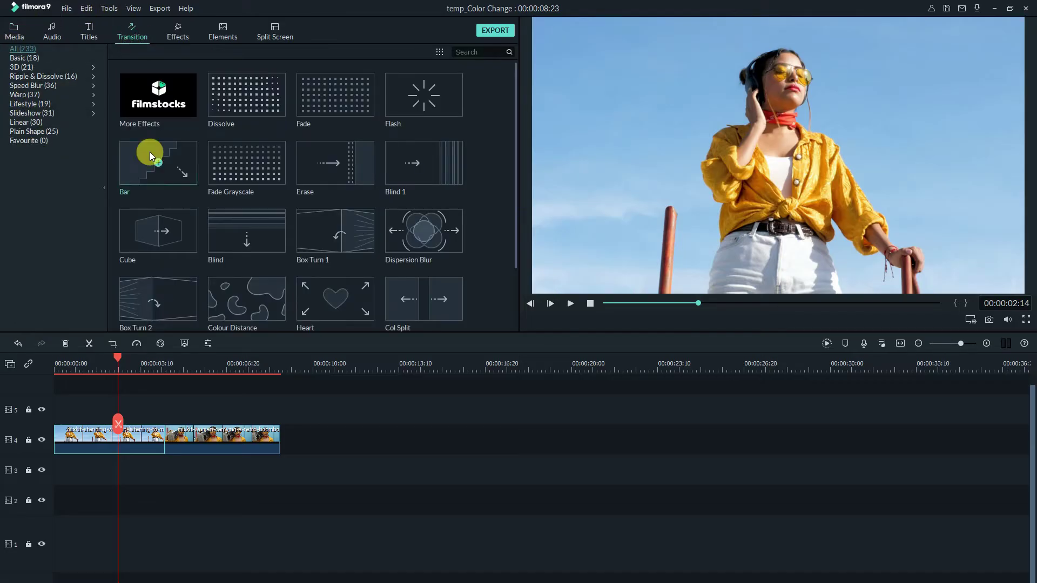
left_click(38, 87)
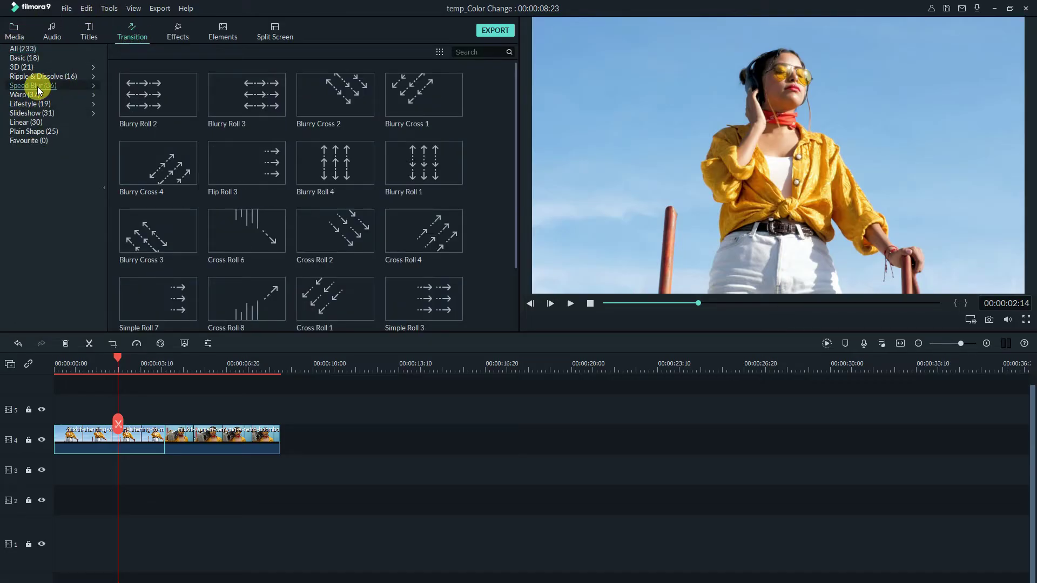
mouse_move(244, 180)
left_click_drag(268, 182, 155, 444)
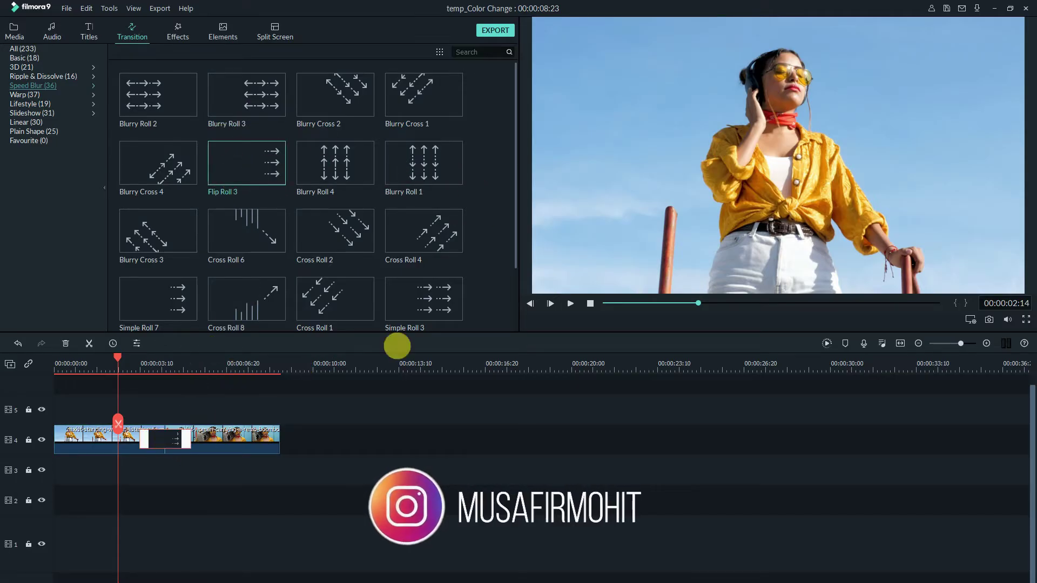
Play through the Flip Roll 3 transition and check the MP4 export settings for the sequence.
key("space")
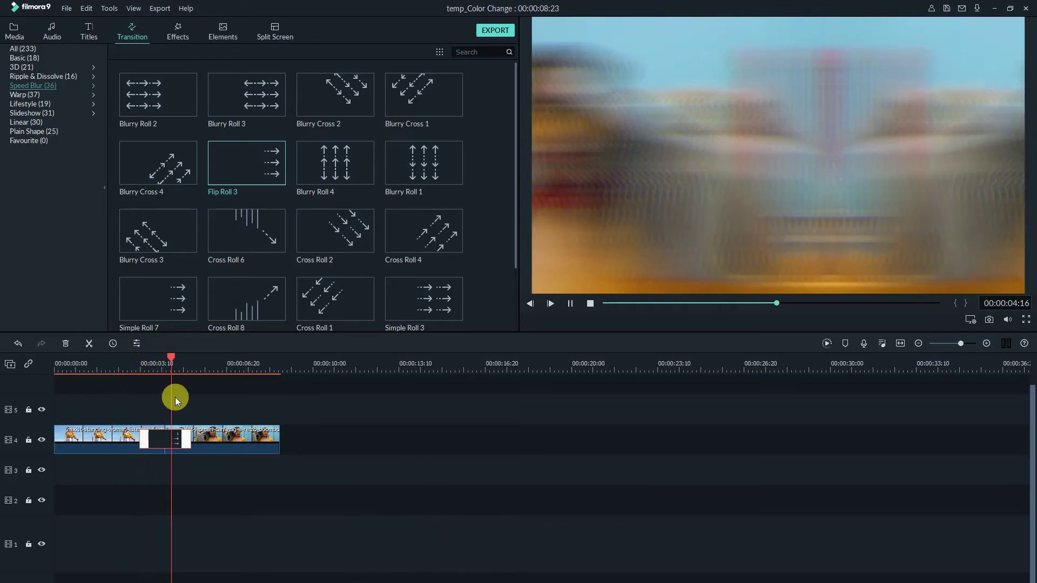
key("space")
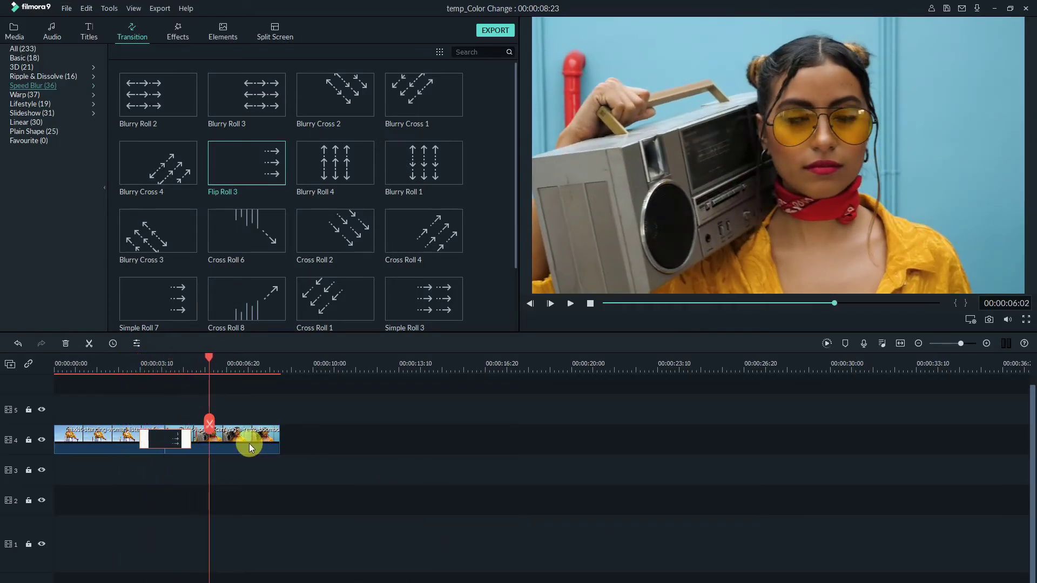
left_click(500, 35)
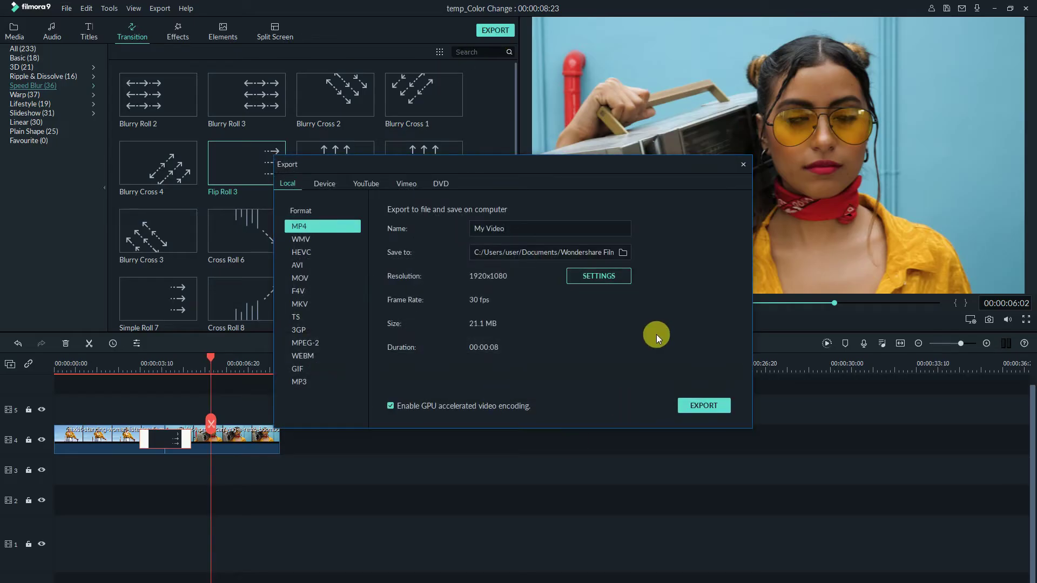
key("Escape")
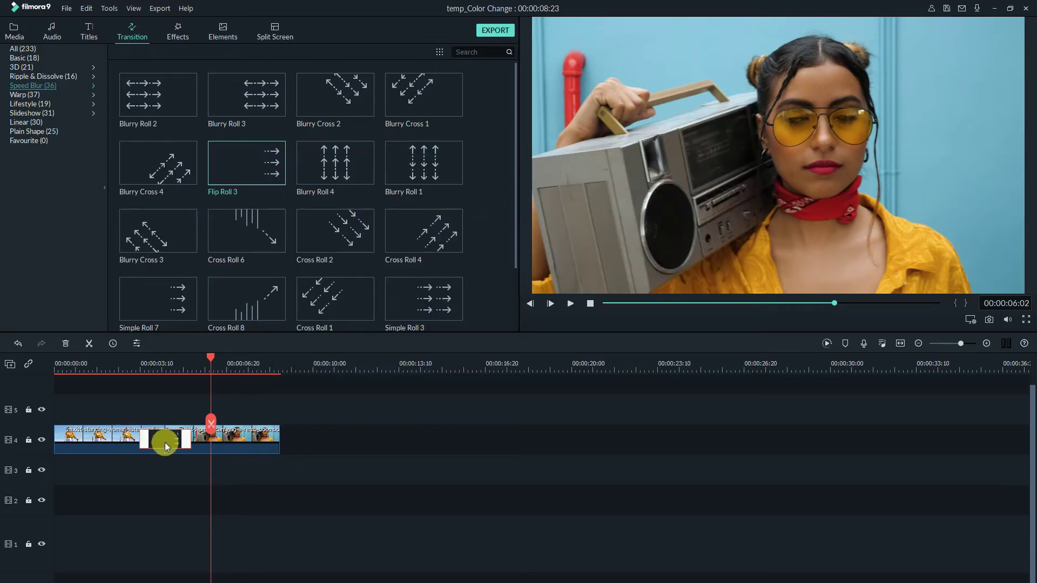
Replace the transition between the two clips with Flip Roll 2 from the Speed Blur category.
key("Delete")
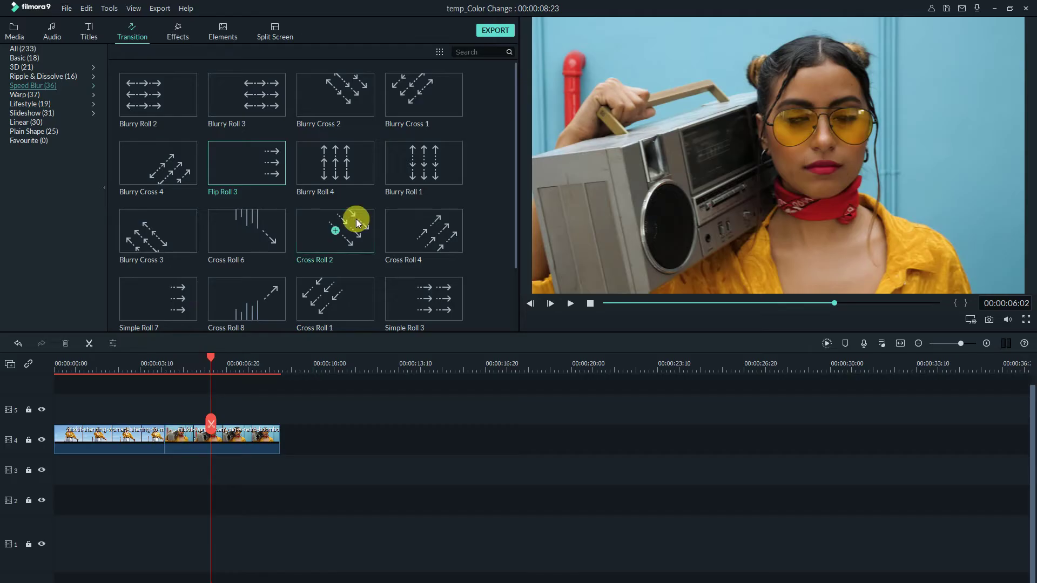
left_click_drag(515, 158, 514, 195)
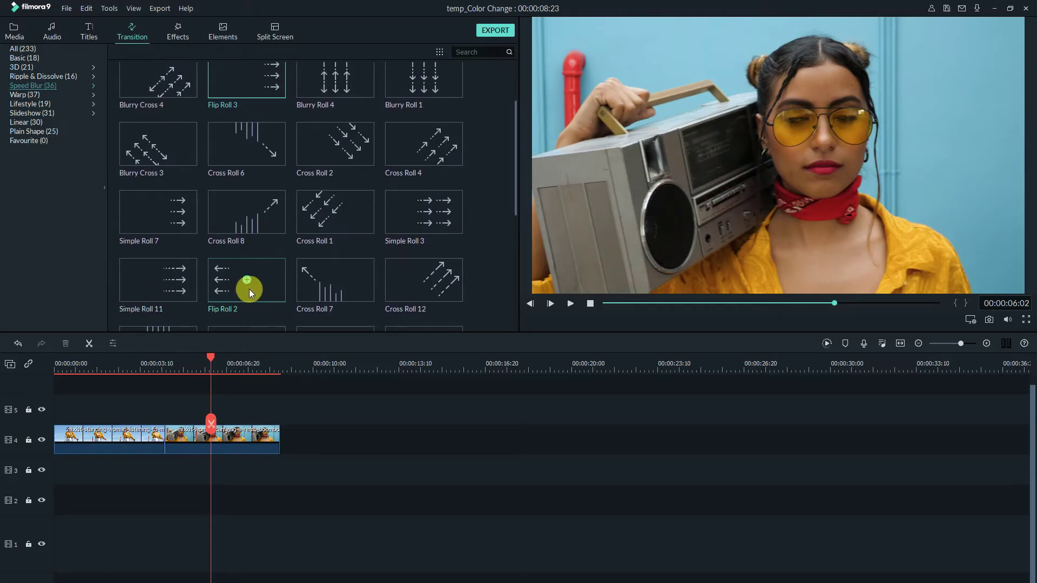
left_click_drag(274, 285, 157, 427)
Preview the Flip Roll 2 transition and export the sequence as a 1920x1080, 30 fps MP4 named My Video.
left_click(132, 373)
key("space")
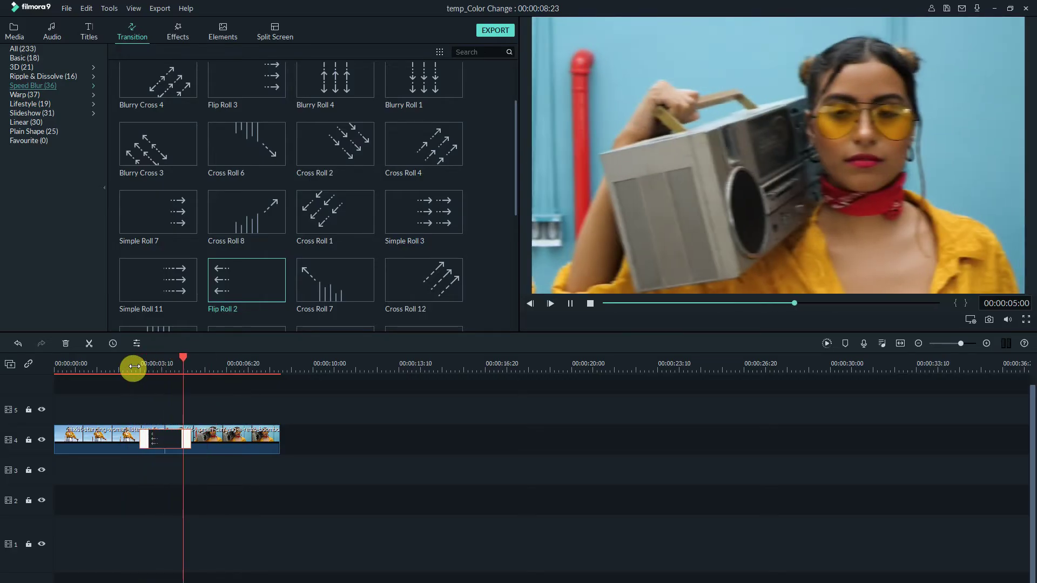
key("space")
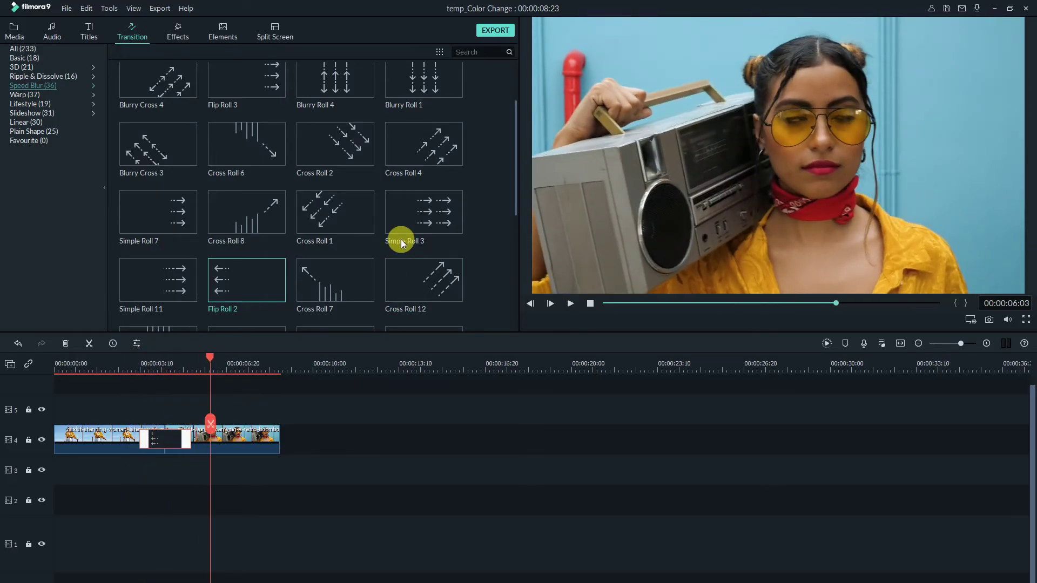
left_click(499, 30)
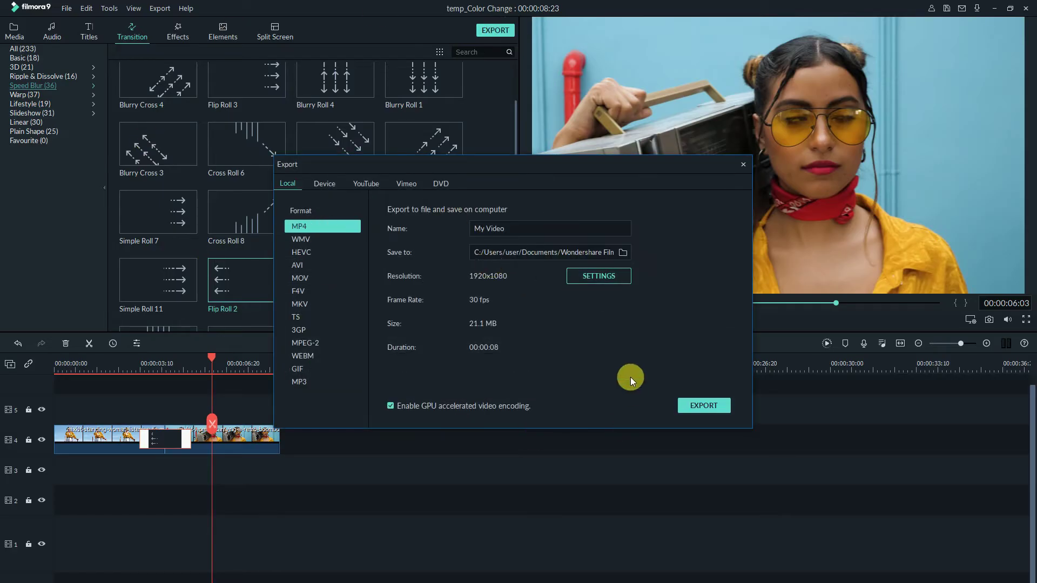
left_click(708, 405)
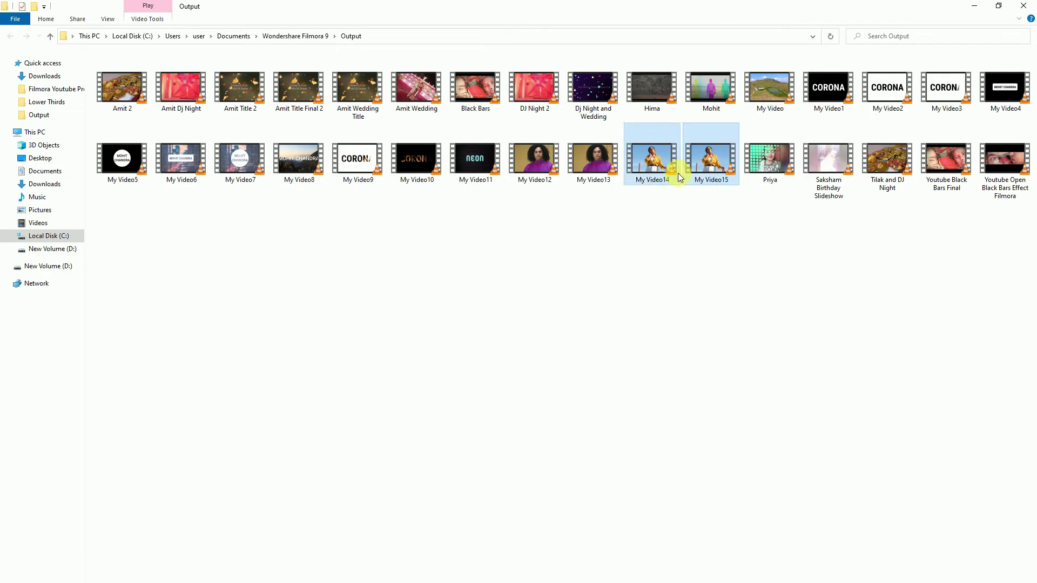
Bring My Video14 and My Video15 from the Output folder onto track 1 of the Filmora timeline and dismiss the export dialog.
left_click_drag(678, 173, 439, 535)
key("alt+Tab")
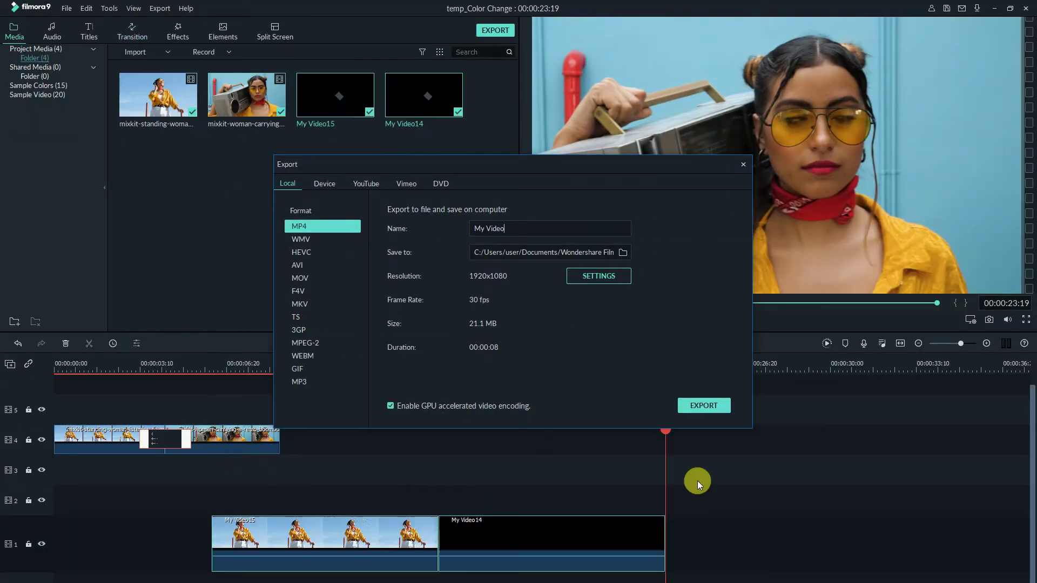
left_click(743, 164)
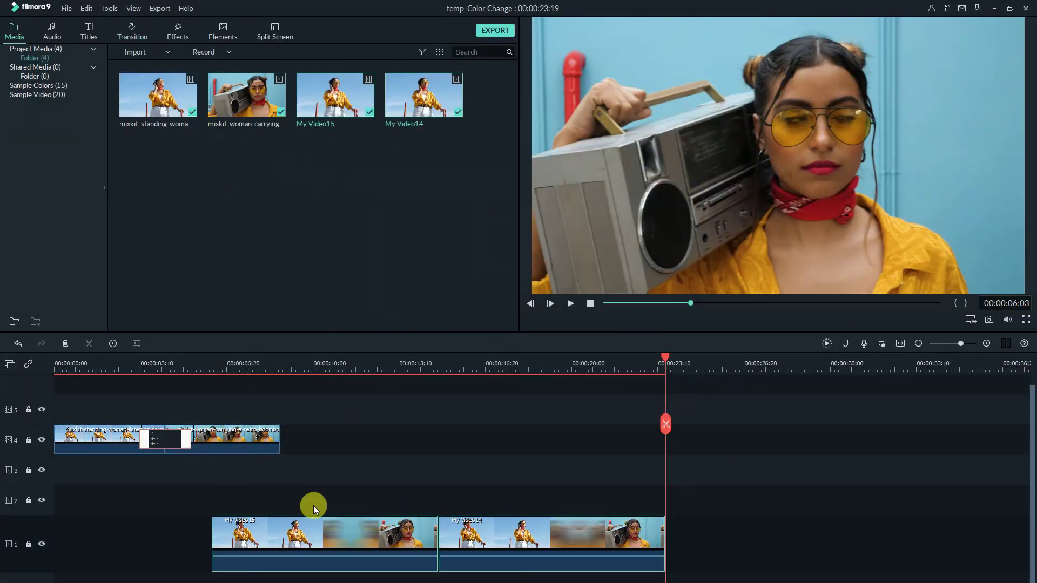
Delete the original clips from track 4, and stack My Video15 on track 5 above My Video14 on track 4 at the timeline start.
left_click(127, 437)
key("Delete")
left_click_drag(157, 530, 153, 413)
left_click_drag(416, 539, 243, 453)
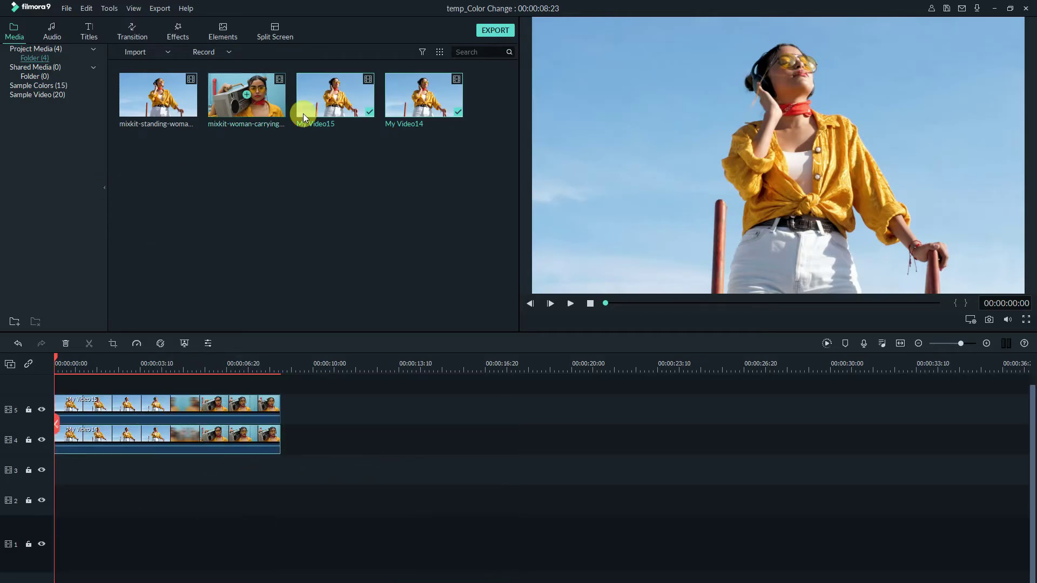
Apply the Crop effect from the Utility category to the My Video15 clip on track 5.
left_click(182, 34)
left_click(33, 278)
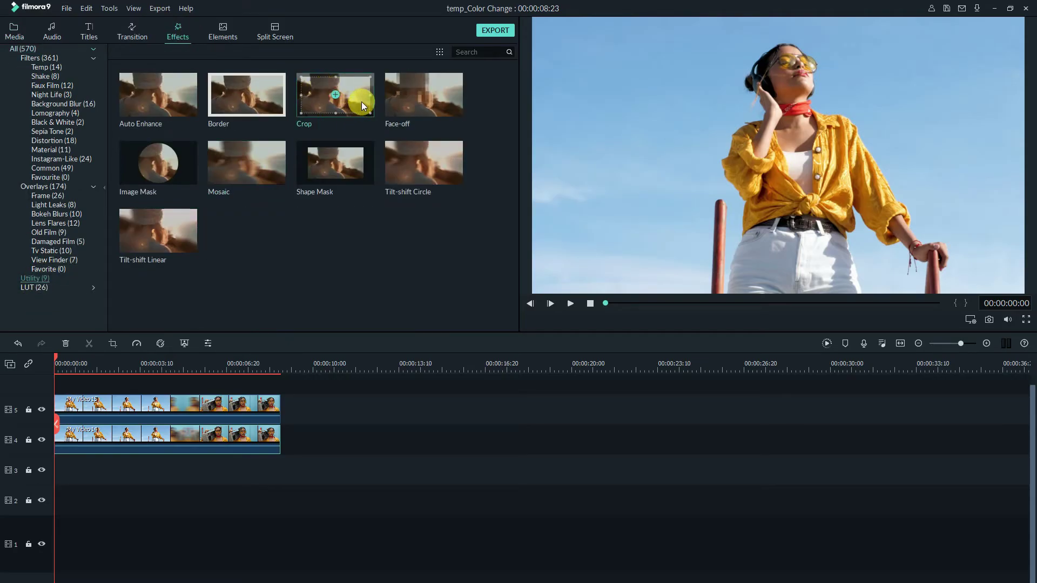
left_click_drag(359, 100, 204, 404)
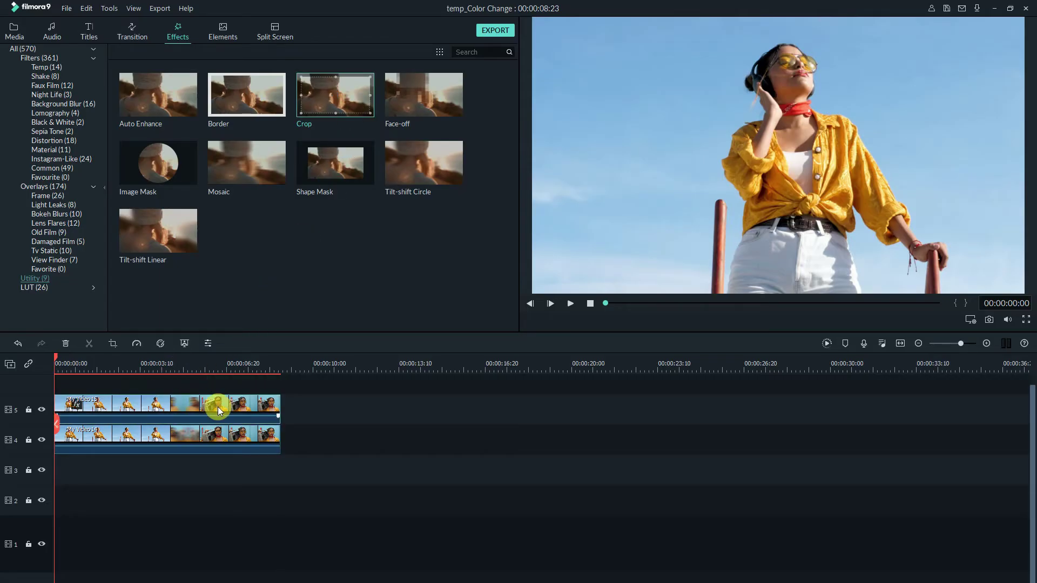
Raise the Crop effect's Top value on the track 5 clip to about the middle of its range and play the result.
double_click(218, 406)
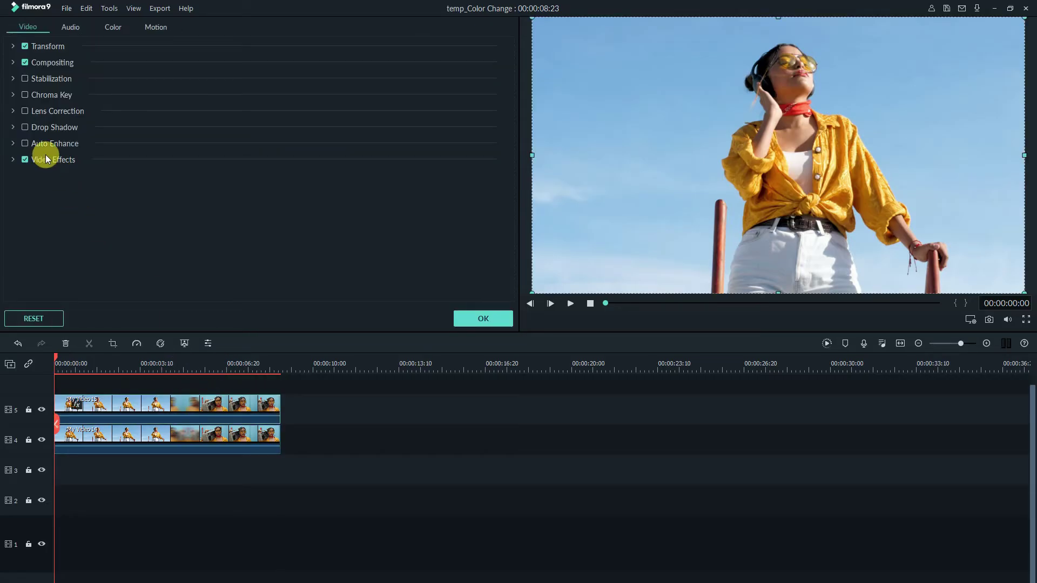
left_click(13, 160)
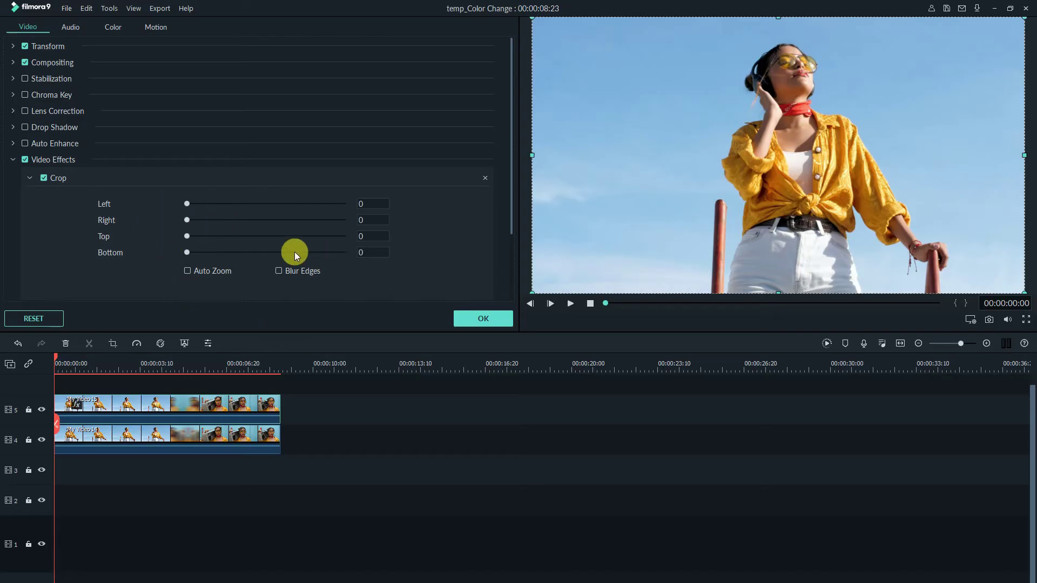
left_click_drag(189, 238, 267, 242)
left_click(472, 319)
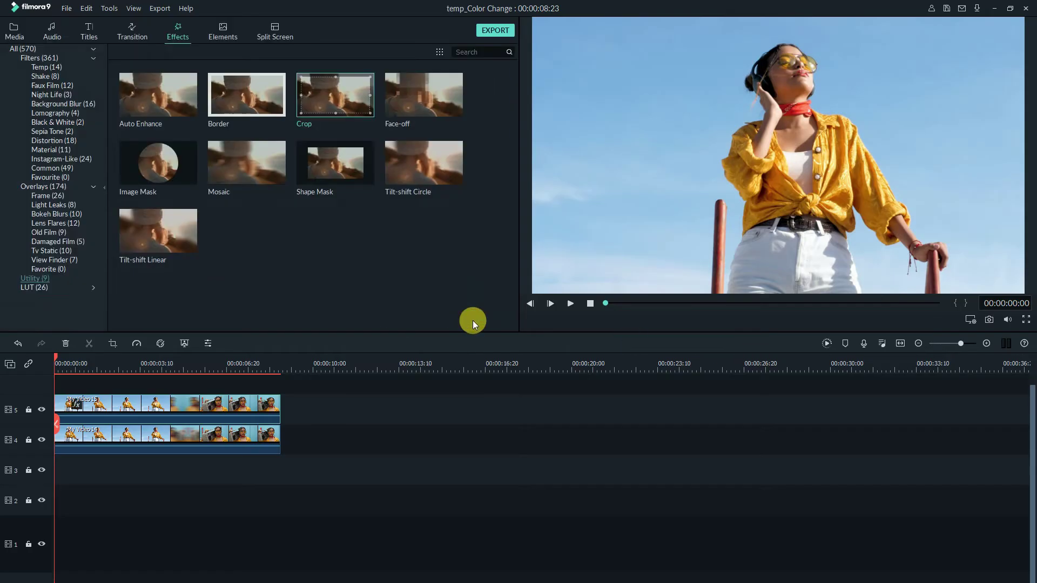
left_click(67, 364)
key("space")
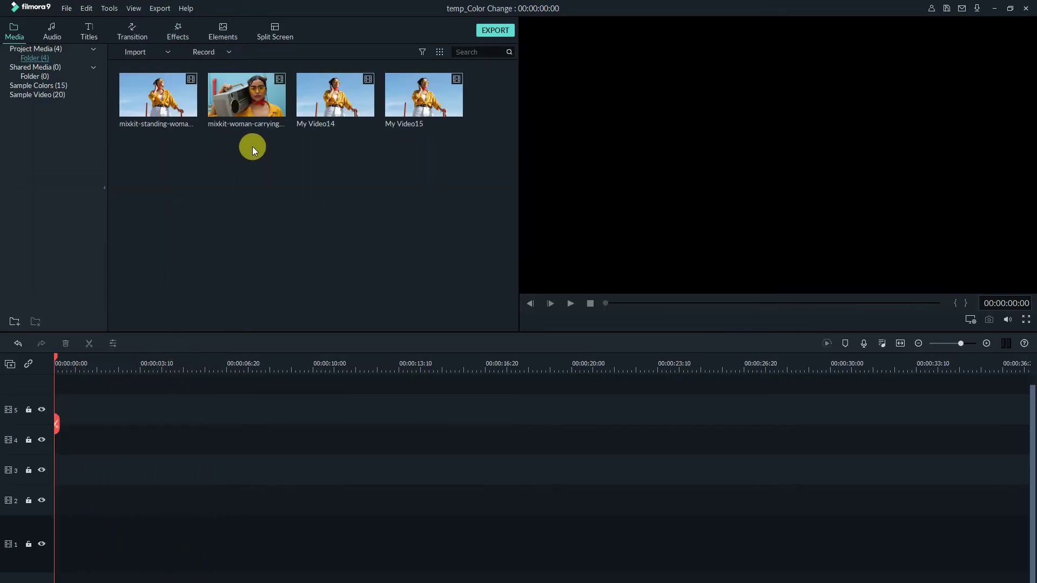
Place the standing-woman and boombox clips on track 5, and cut off the standing-woman clip after 00:00:07:06.
left_click_drag(233, 167, 59, 416)
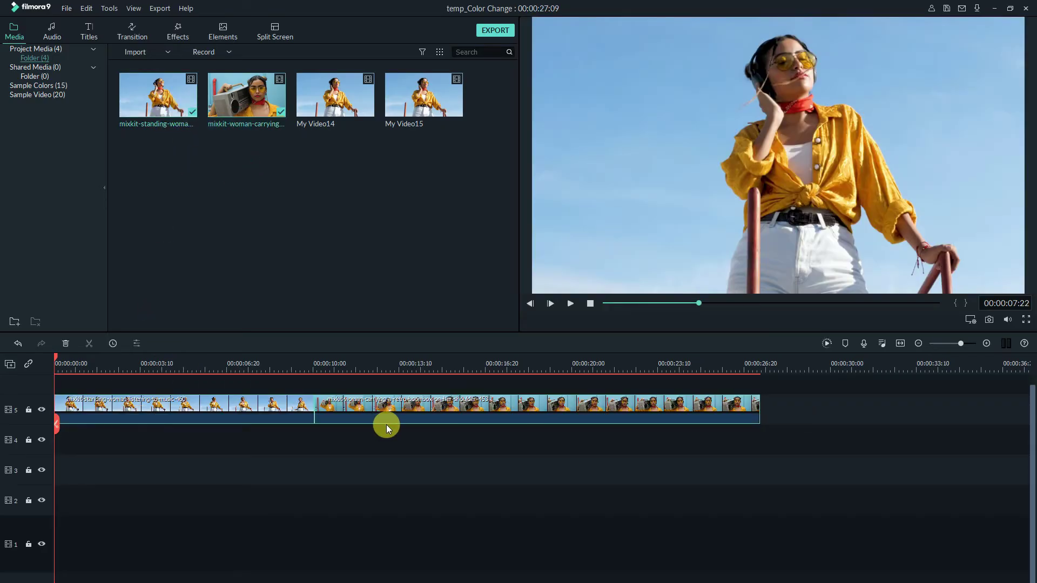
left_click(272, 416)
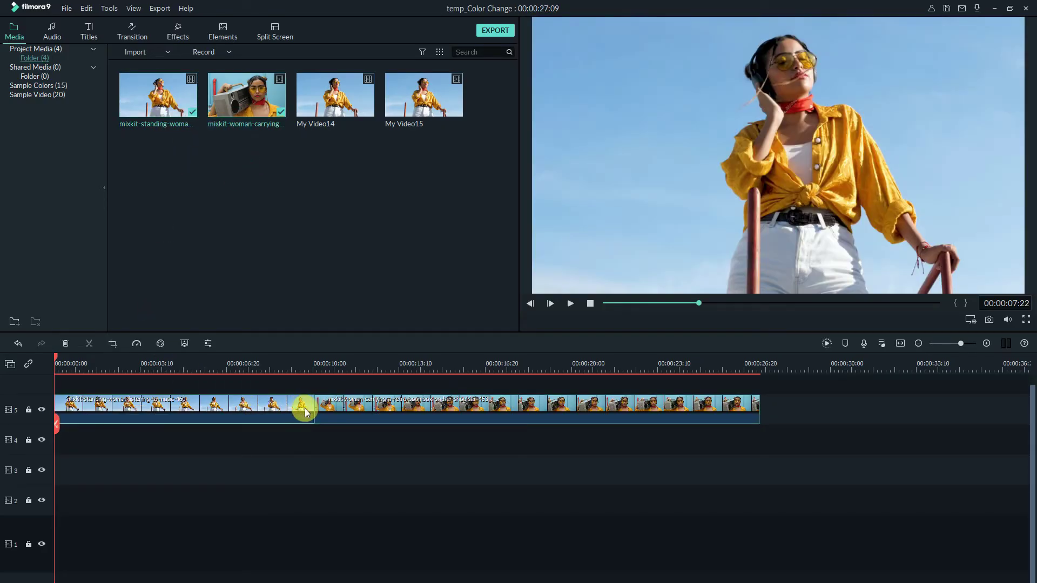
left_click_drag(196, 360, 241, 362)
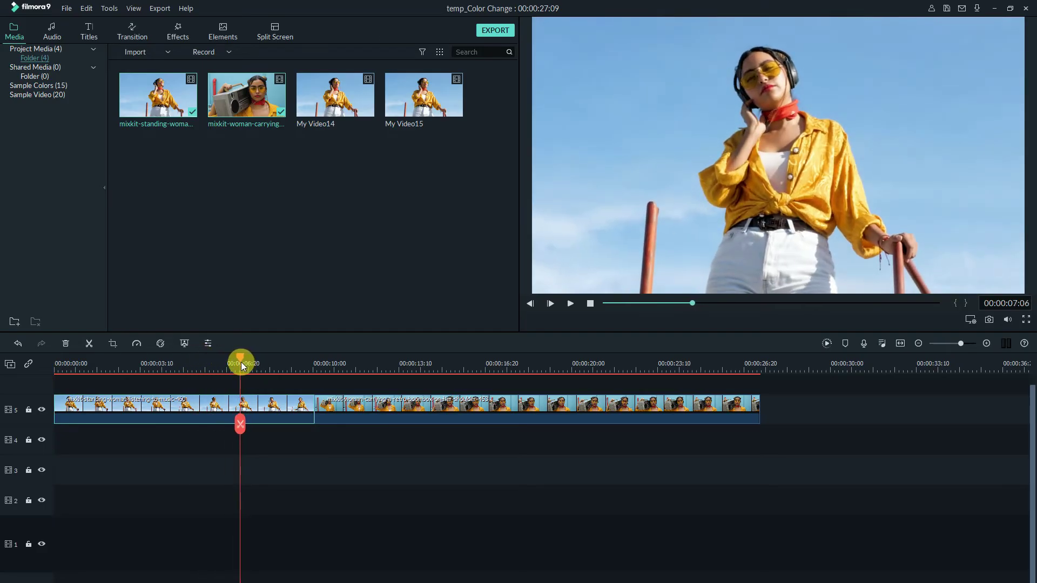
left_click(239, 424)
left_click(270, 408)
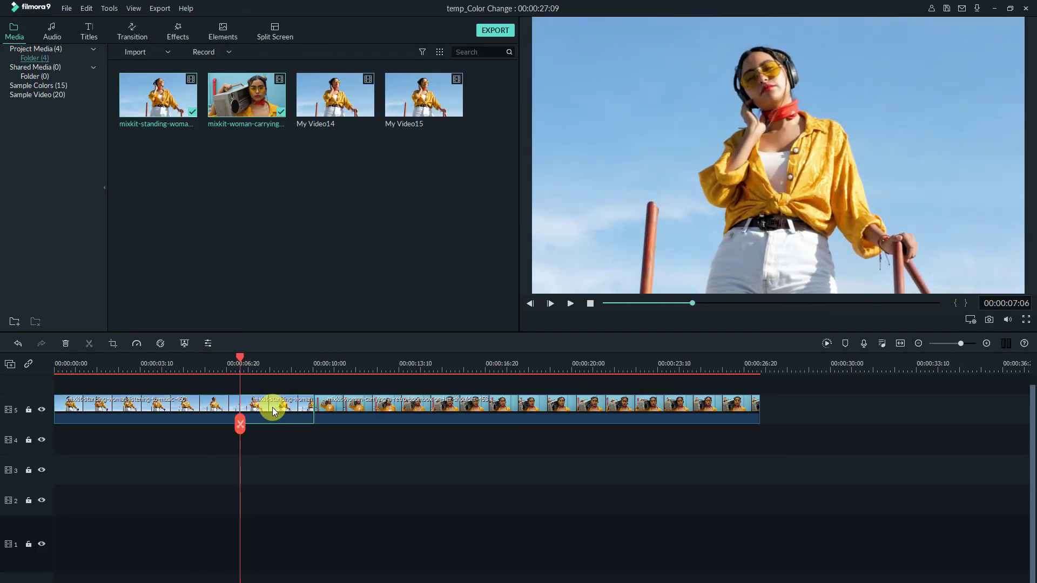
key("Delete")
Split the boombox clip on track 5 at about 00:00:10:19 and delete its portion before the cut.
mouse_move(241, 355)
left_mouse_down()
mouse_move(342, 374)
mouse_move(329, 373)
left_mouse_up()
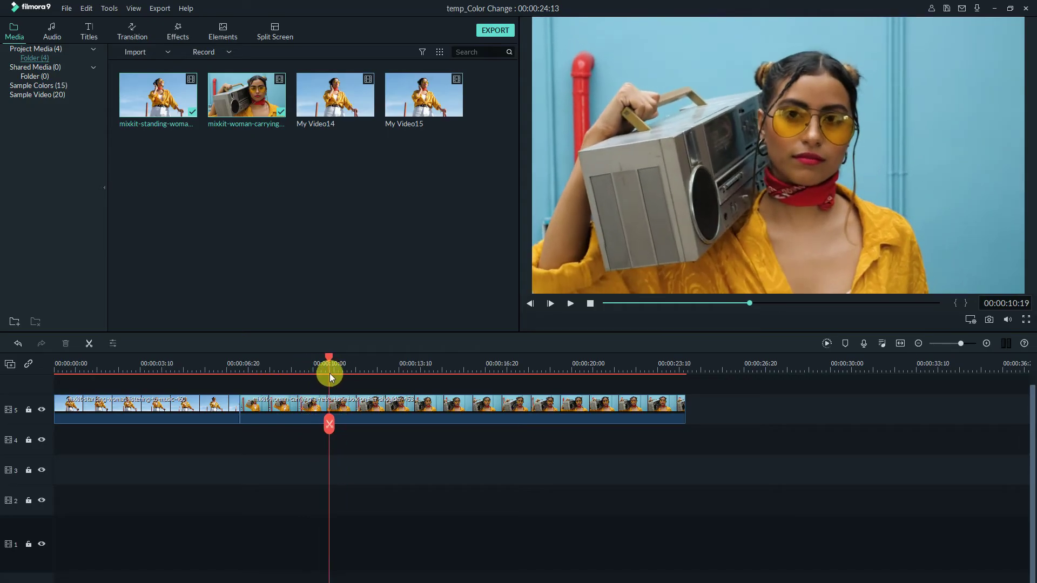
left_click(329, 424)
left_click(282, 403)
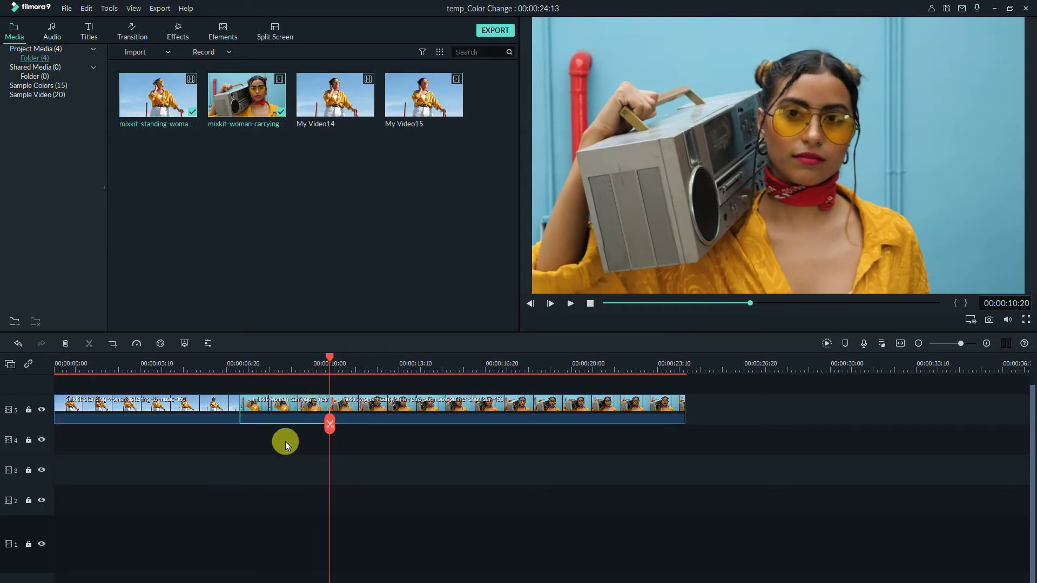
key("Delete")
Split the boombox clip at 00:00:13:28 and delete the footage after the cut.
left_click_drag(239, 355, 414, 372)
left_click(430, 409)
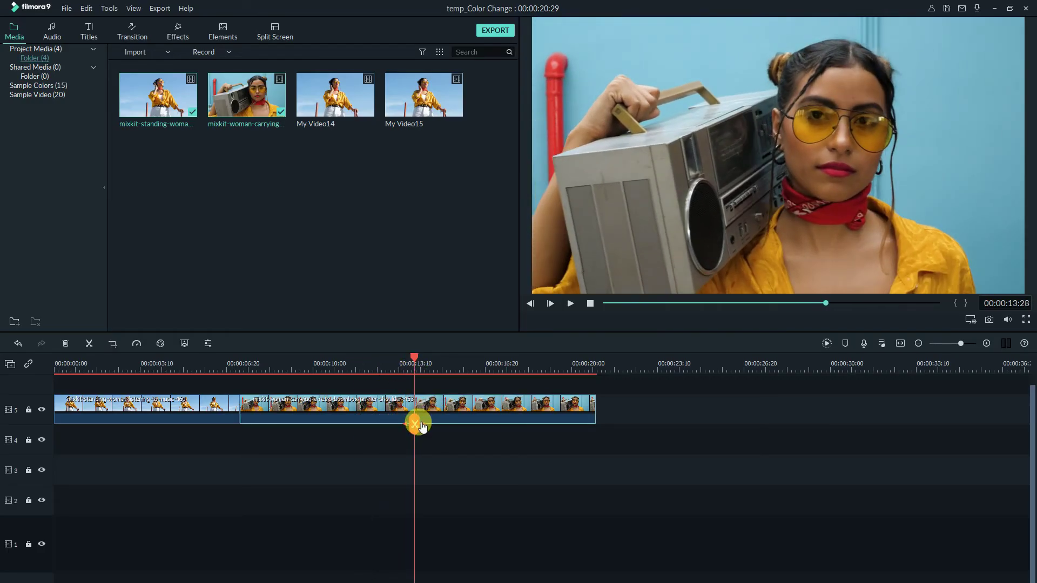
left_click(421, 428)
left_click(461, 399)
key("Delete")
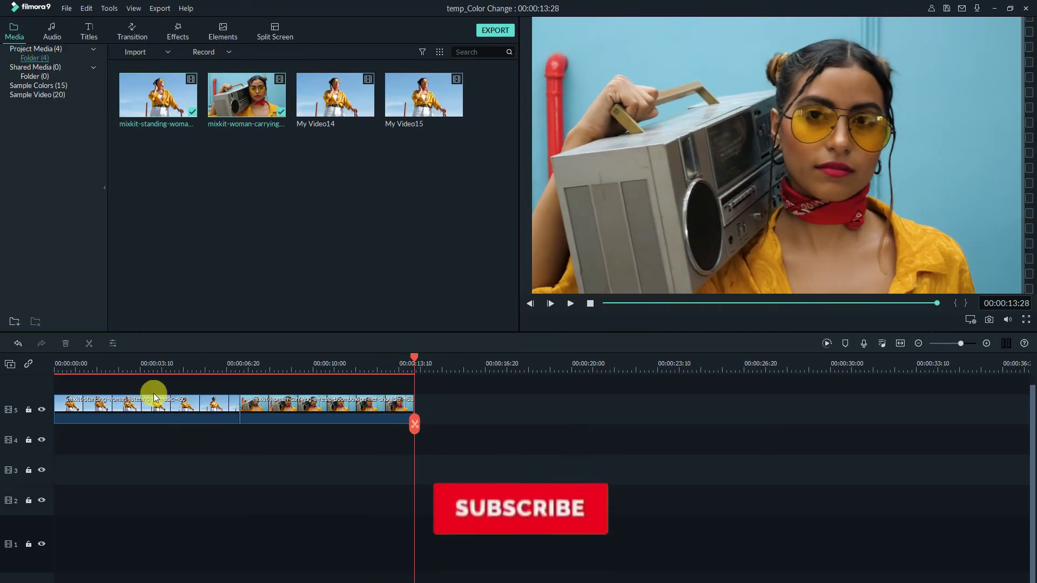
Split the standing-woman clip at 00:00:02:02 and delete its portion before the cut.
left_click(139, 372)
left_click(106, 366)
left_click(95, 406)
left_click(107, 425)
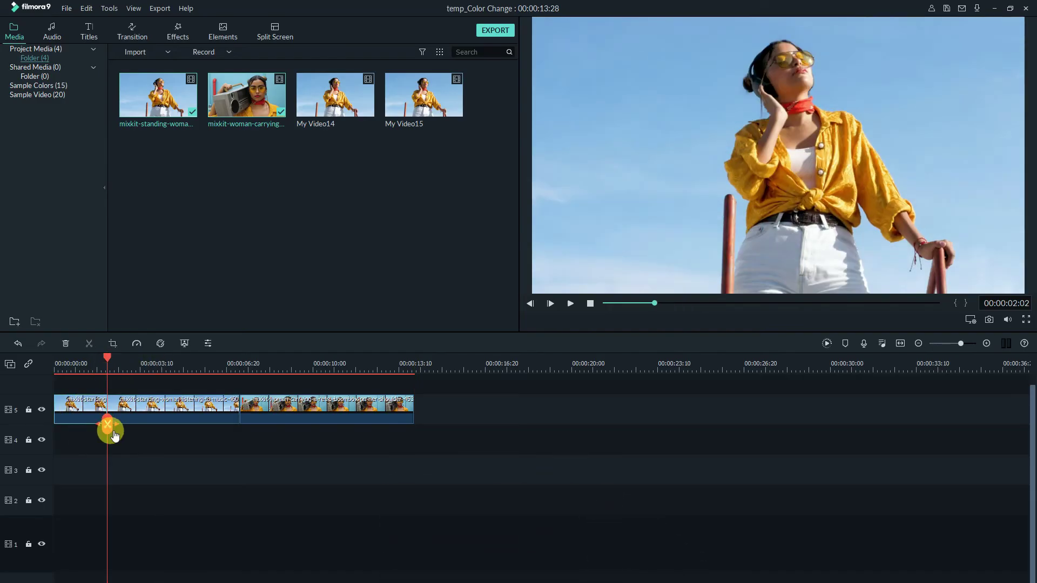
key("Delete")
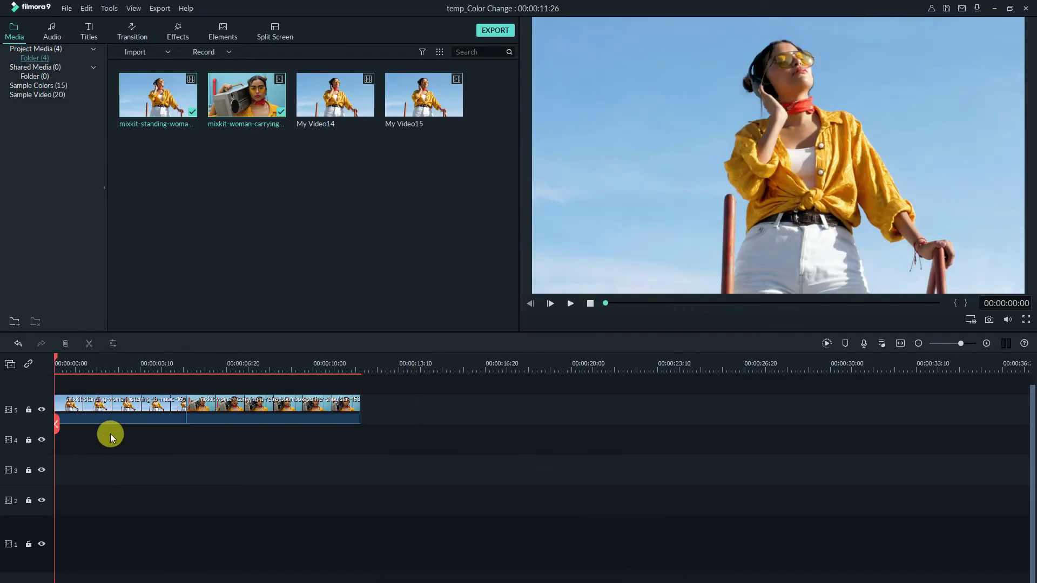
Duplicate the standing-woman and boombox clips from track 5 and place the copies on track 4, aligned to the timeline start.
left_click(211, 429)
right_click(148, 412)
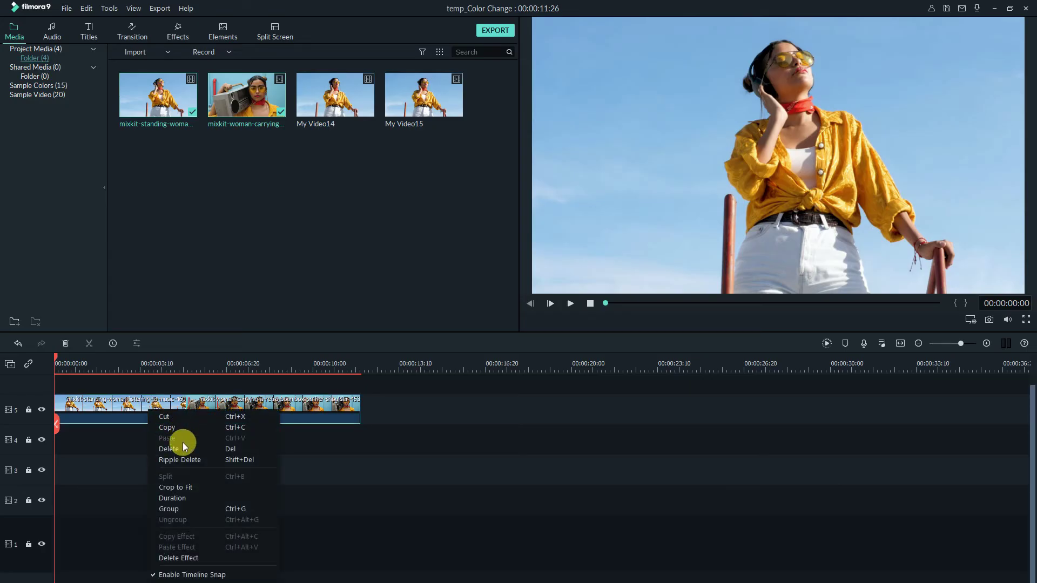
left_click(184, 428)
left_click(448, 364)
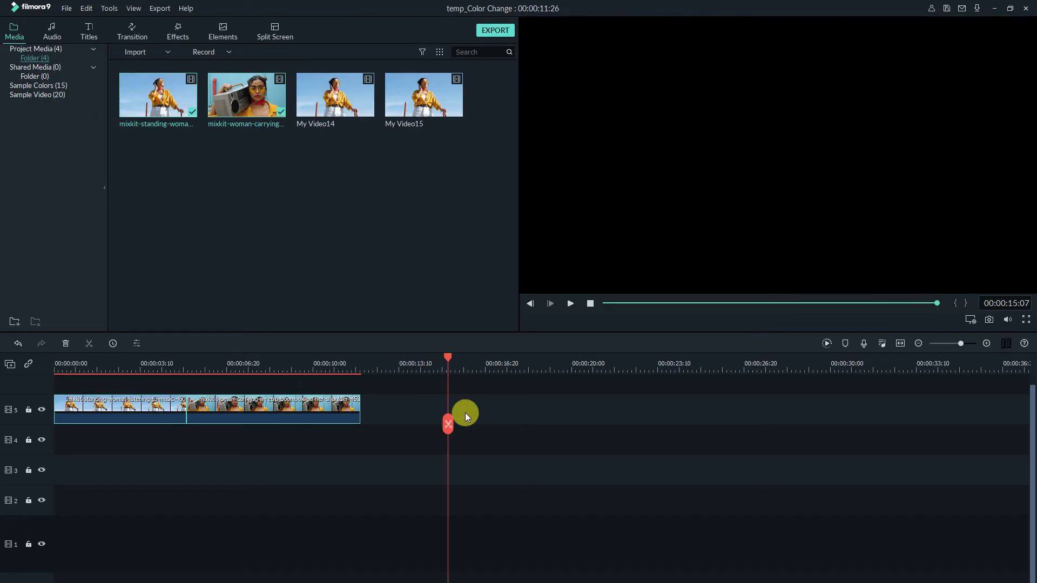
left_click(467, 363)
right_click(485, 394)
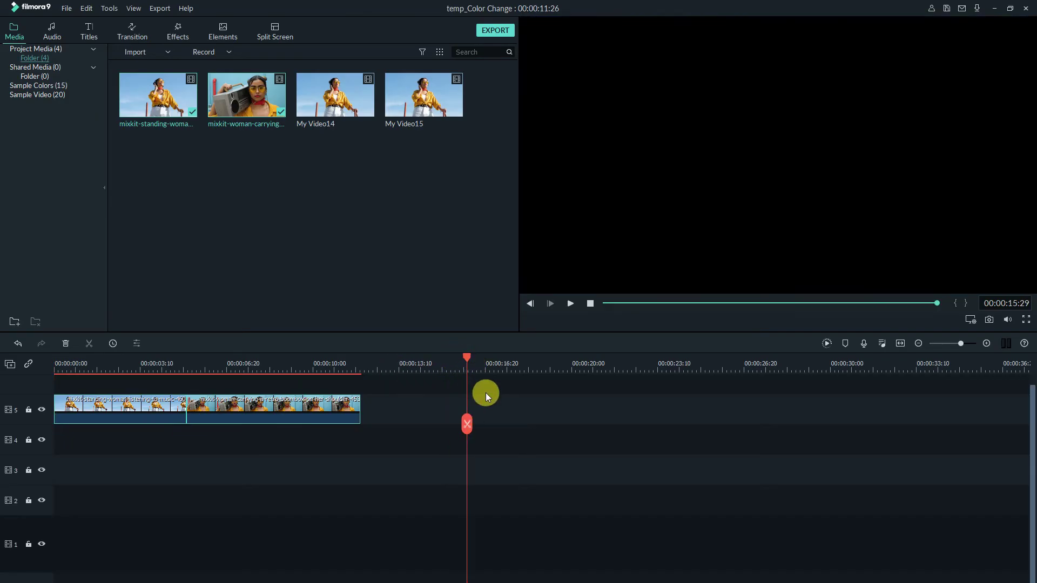
left_click(506, 422)
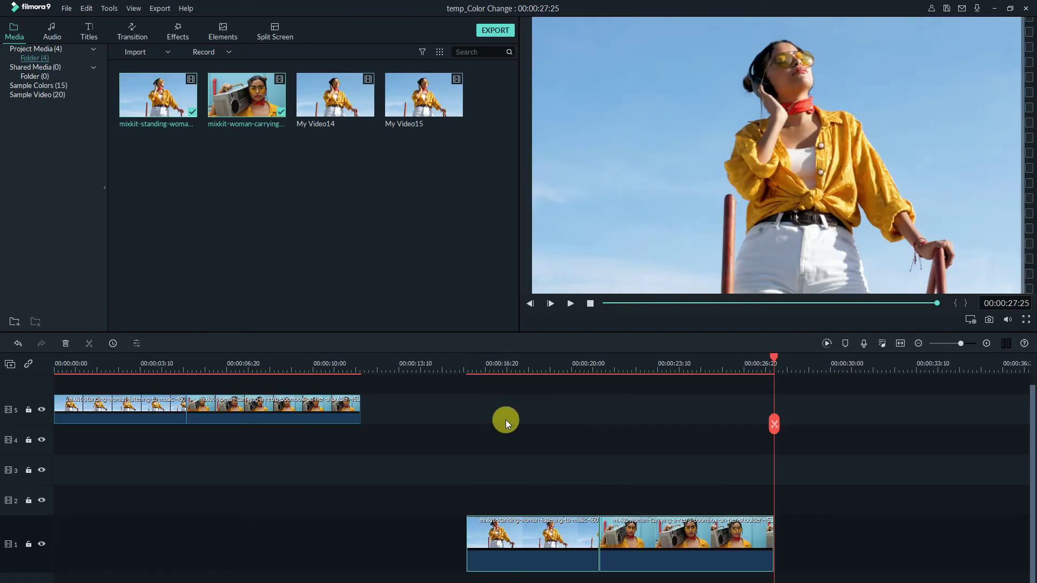
left_click_drag(573, 542, 114, 434)
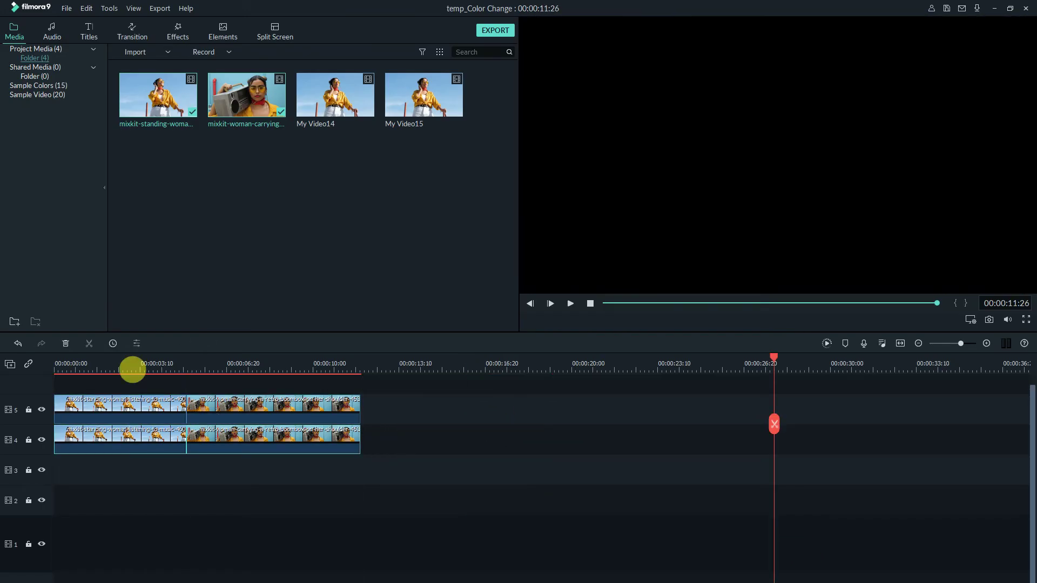
Apply the Crop utility effect to both the standing-woman and boombox clips on track 5.
left_click(174, 367)
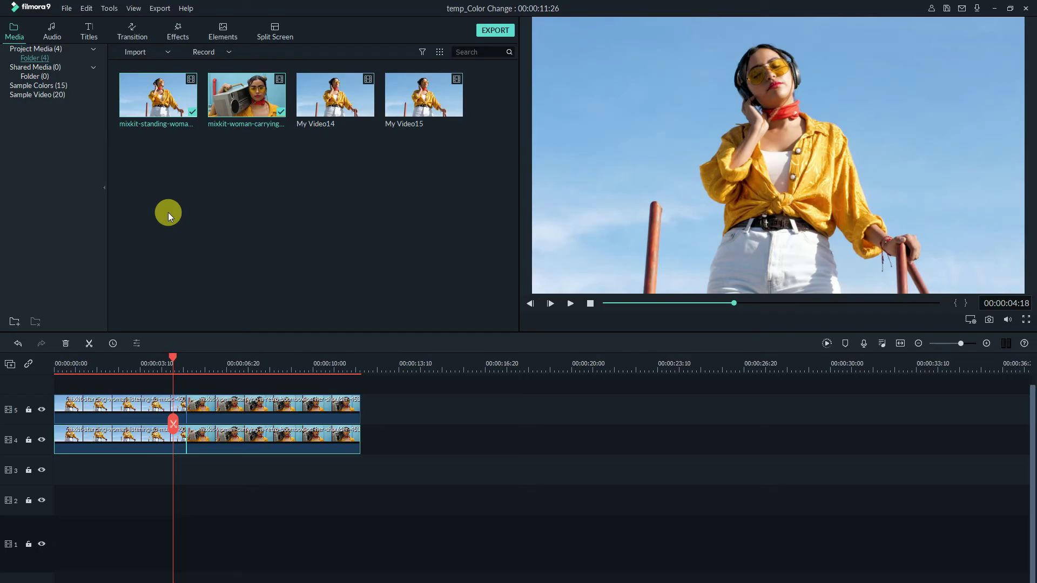
left_click(180, 33)
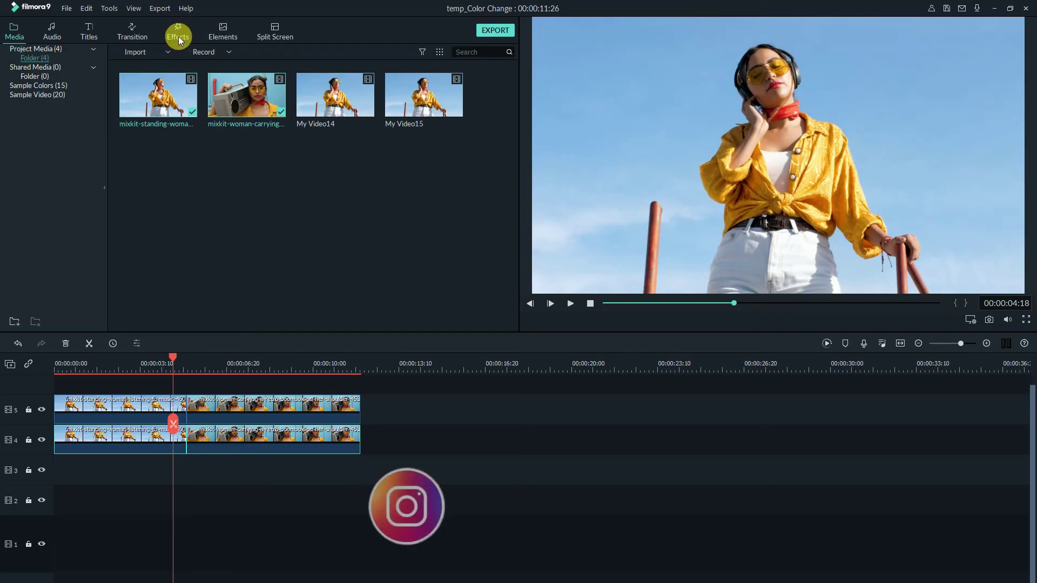
left_click_drag(355, 113, 88, 406)
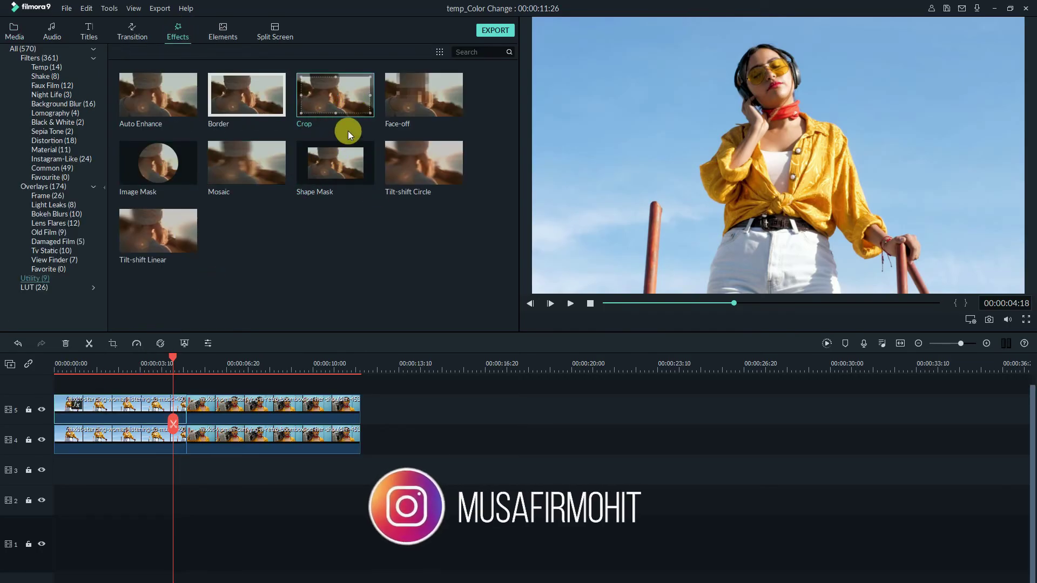
left_click_drag(345, 104, 232, 412)
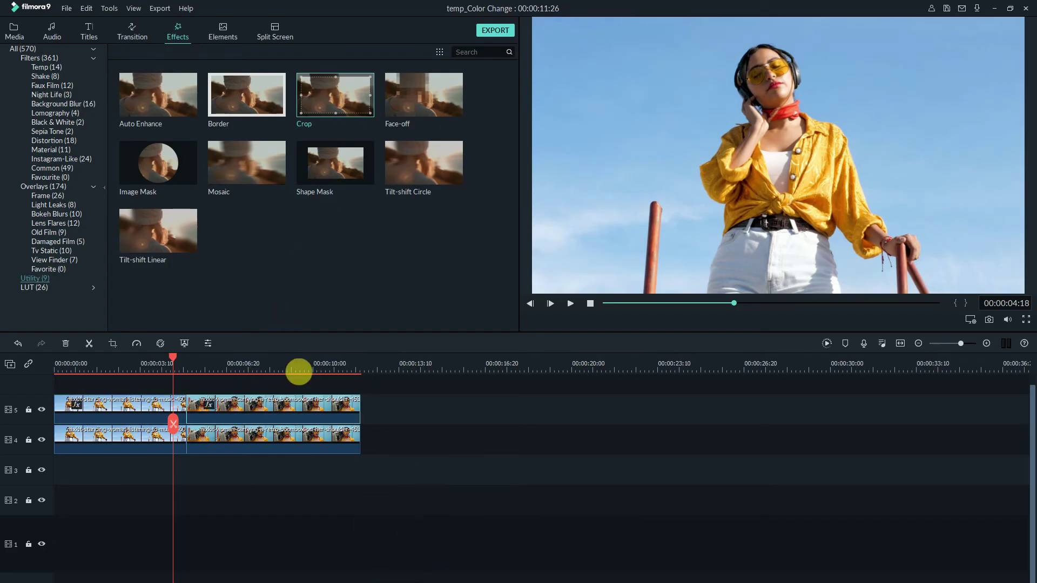
Set the Crop effect's Left value to about 51 for the standing-woman clip and 50 for the boombox clip on track 5.
double_click(132, 409)
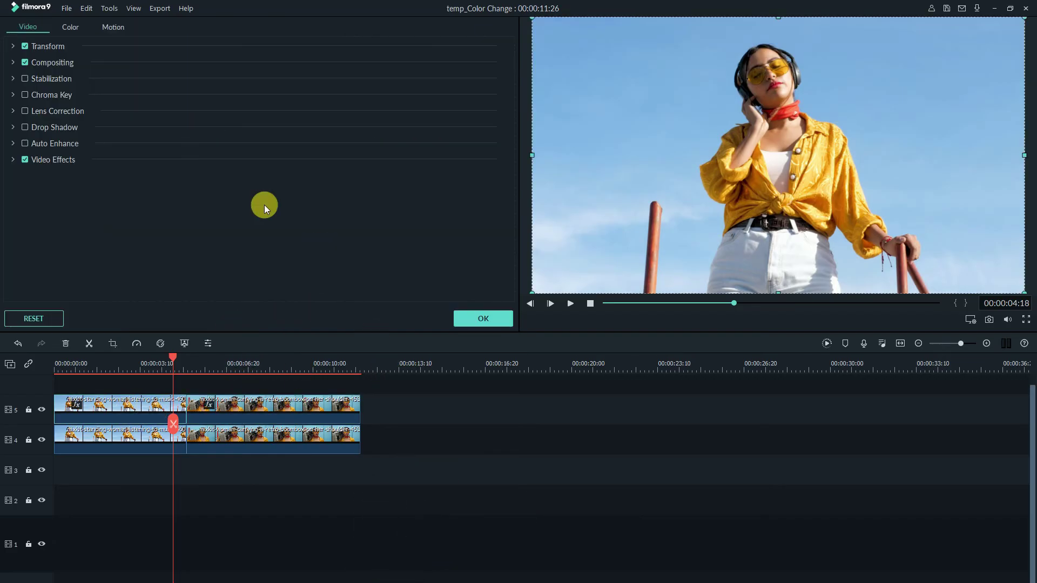
left_click(13, 162)
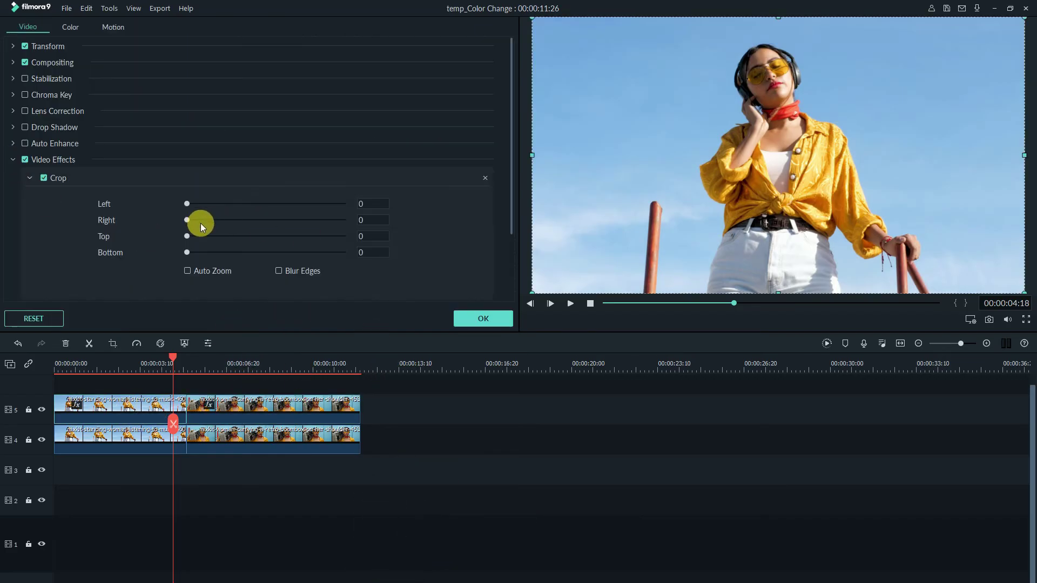
left_click_drag(185, 212, 273, 208)
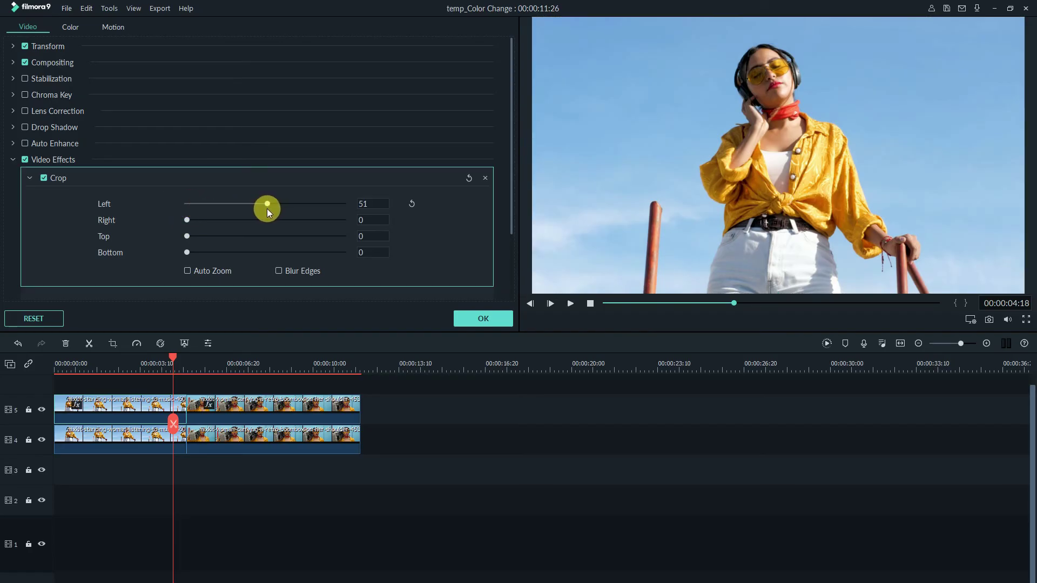
left_click(254, 407)
left_click_drag(189, 204, 268, 210)
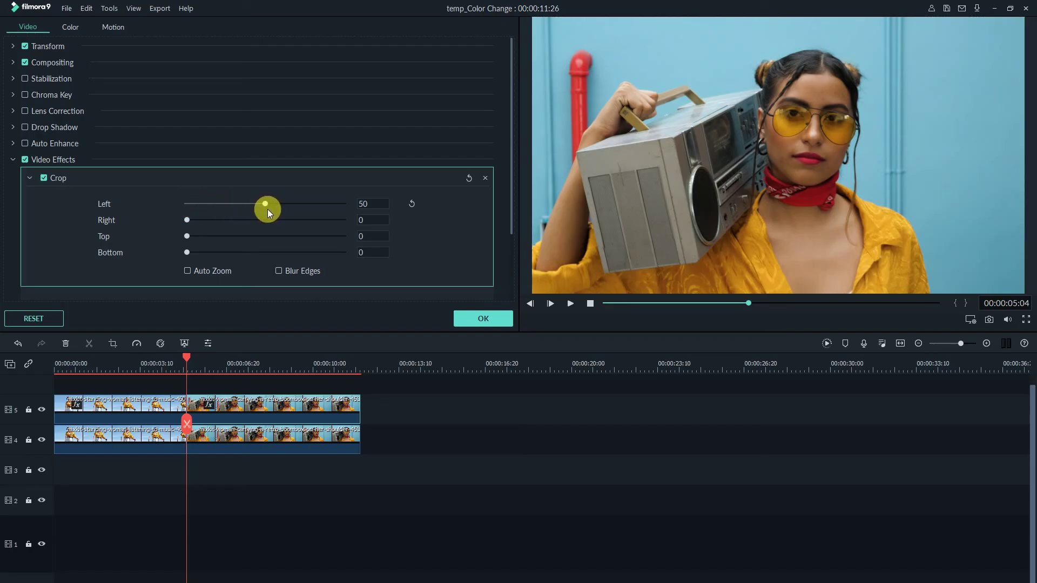
left_click(471, 318)
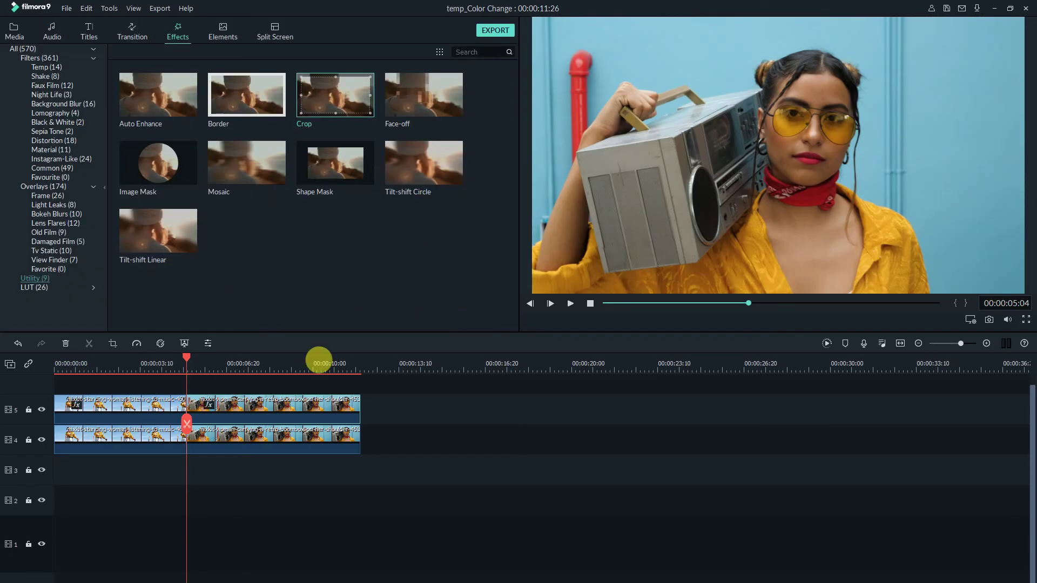
Add the Flip Roll 4 transition between the track 5 clips and Flip Roll 1 between the track 4 clips, and preview them.
left_click(143, 402)
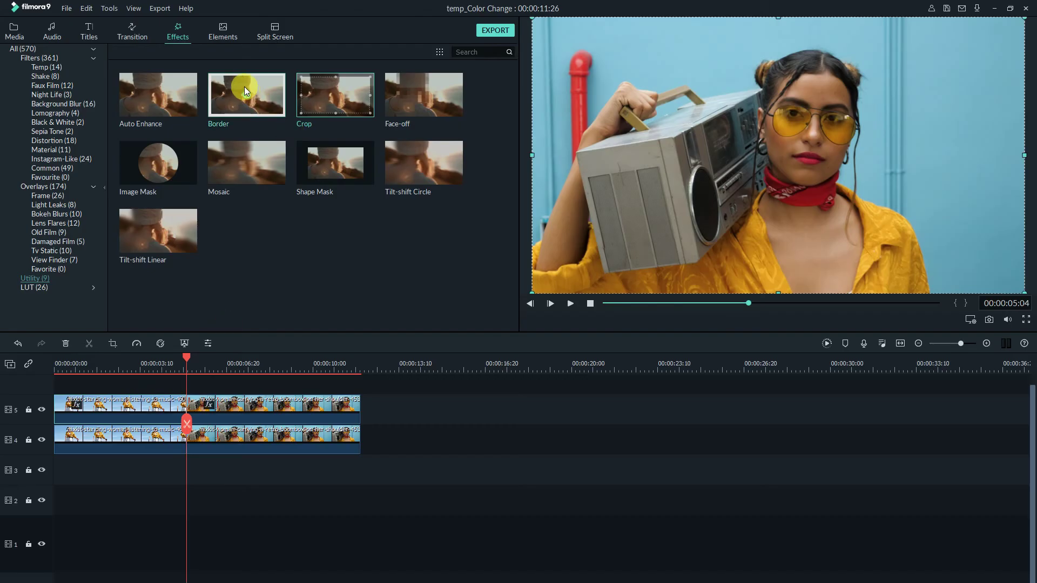
left_click(139, 34)
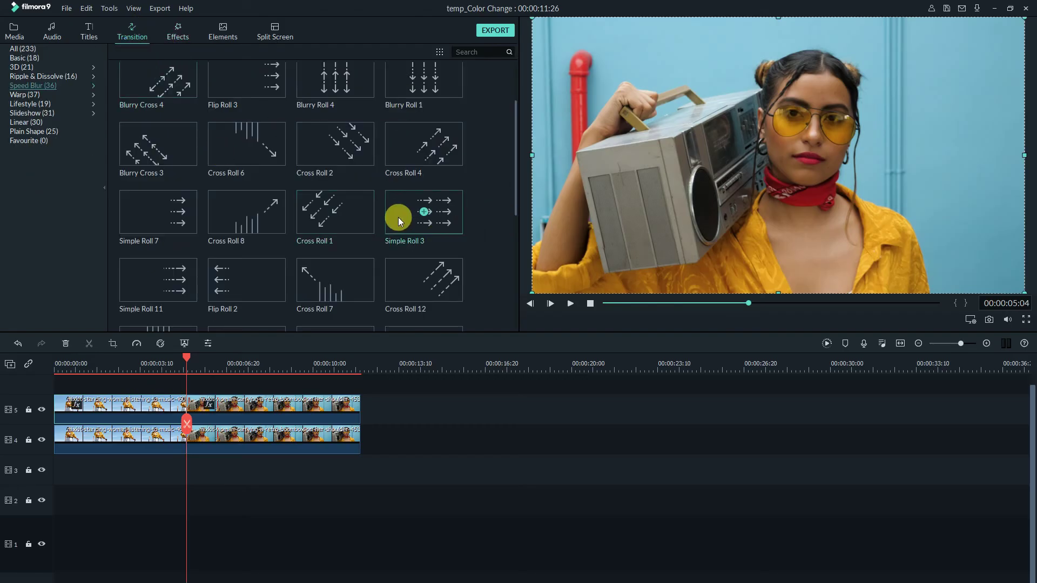
left_click_drag(516, 171, 517, 228)
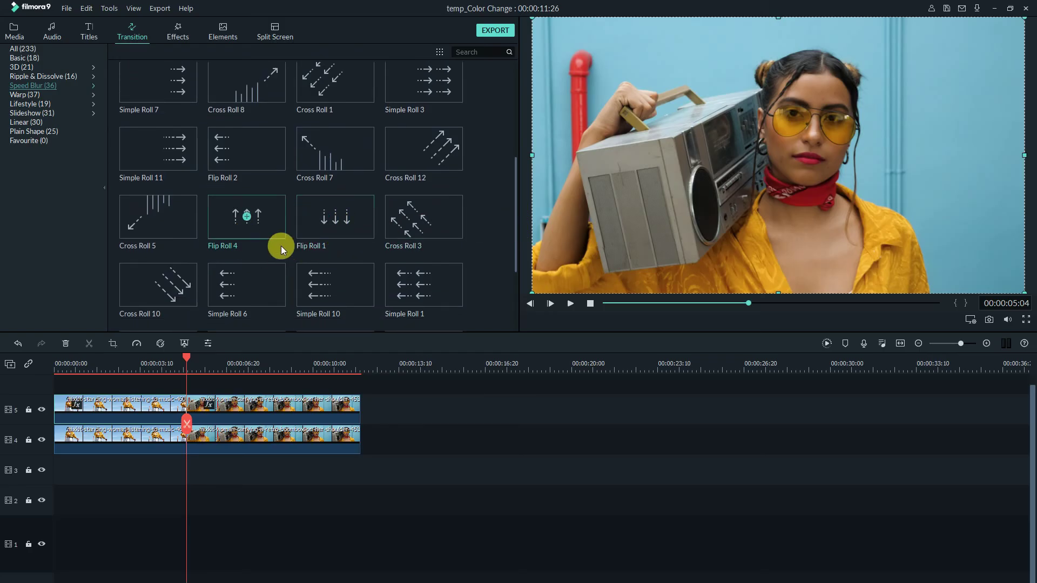
left_click_drag(274, 225, 228, 360)
left_click_drag(184, 400, 185, 403)
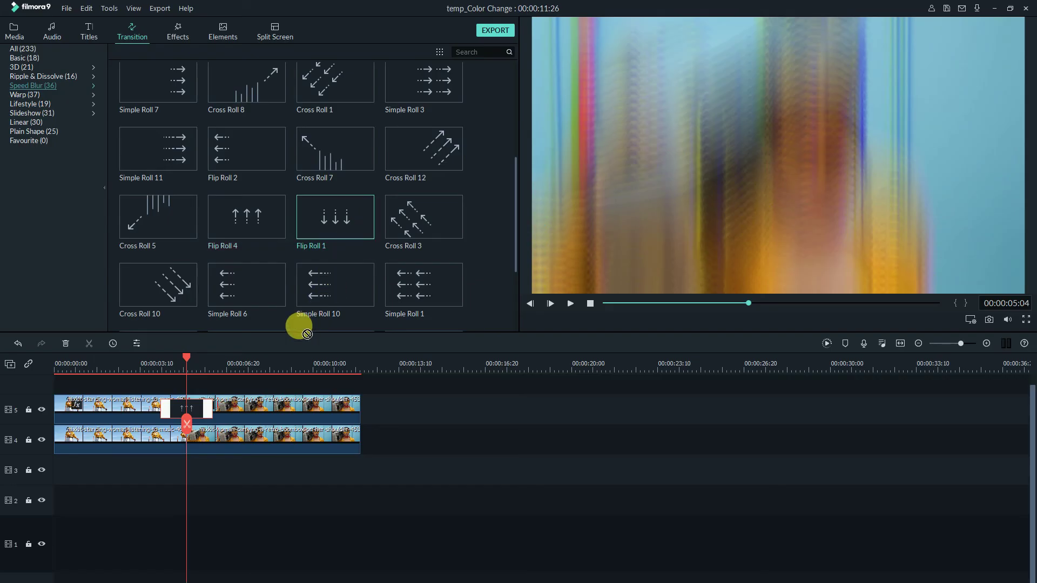
left_click_drag(179, 440, 179, 440)
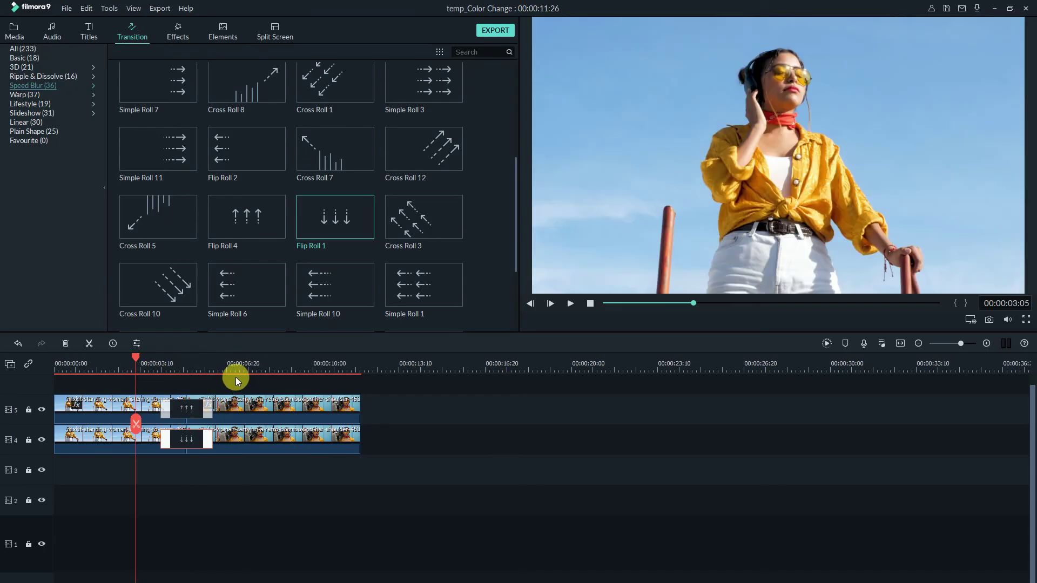
key("space")
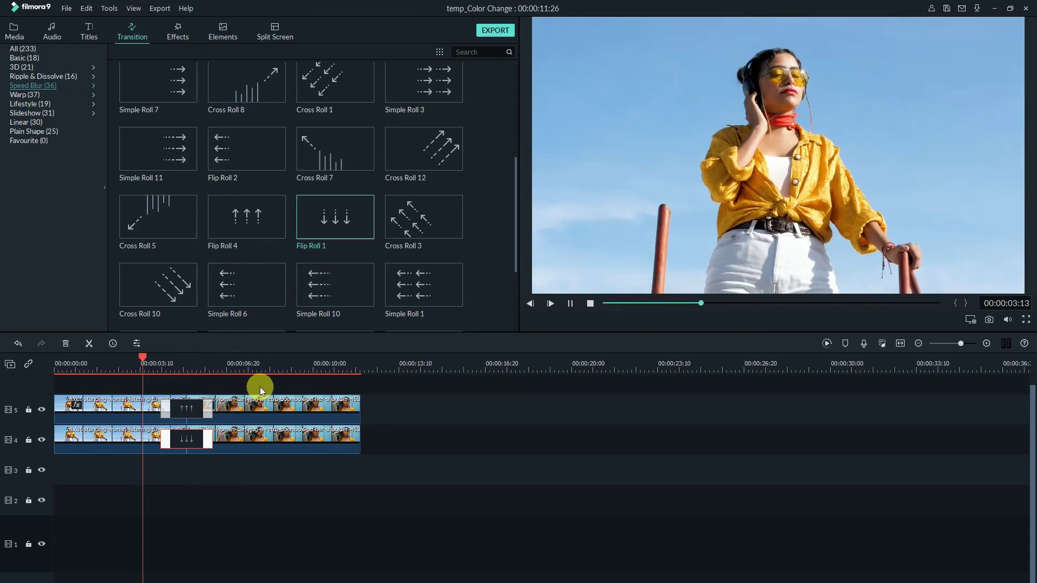